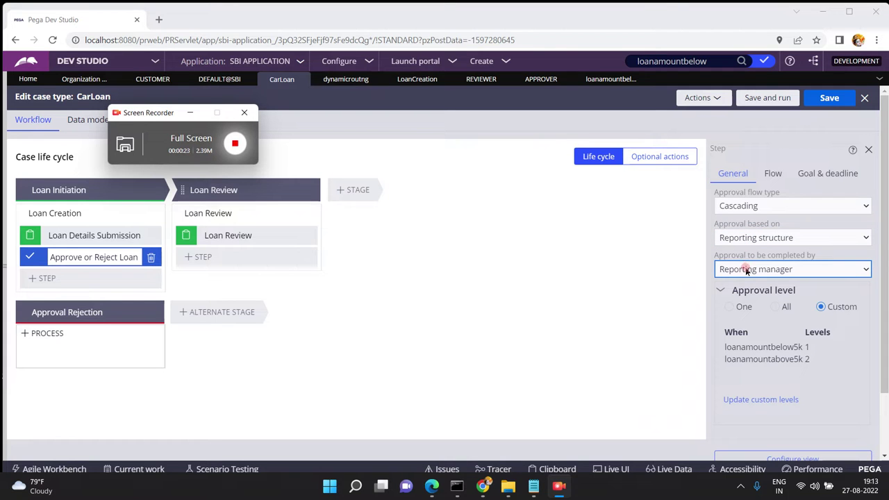
Review the custom approval levels defined for the Approve or Reject Loan step without changing them
{"action": "left_click", "coordinate": [584, 299]}
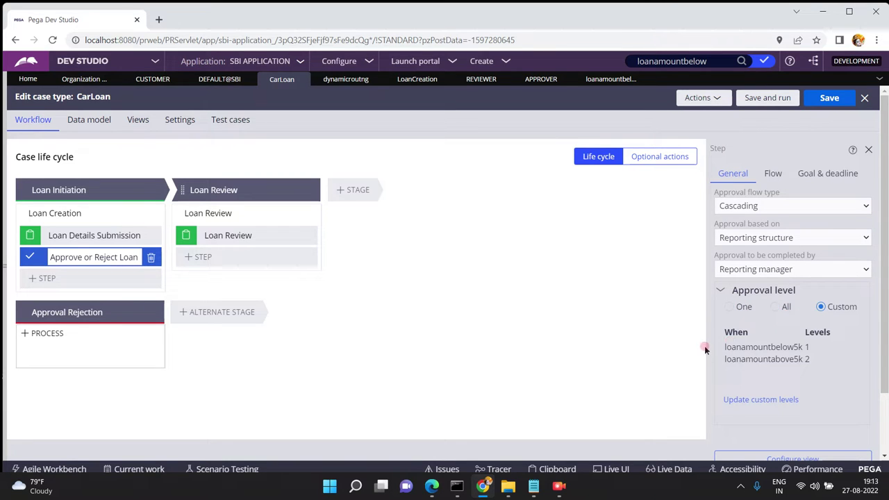
{"action": "left_click", "coordinate": [745, 402]}
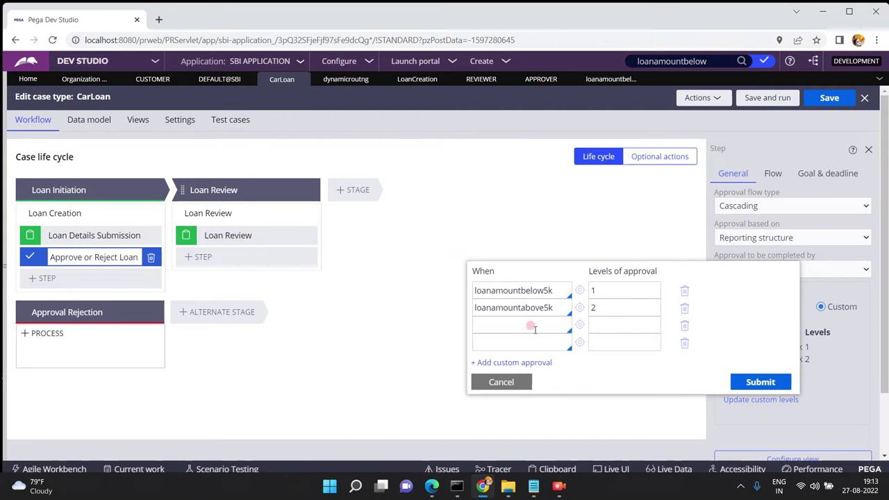
{"action": "left_click", "coordinate": [608, 359]}
{"action": "left_click", "coordinate": [511, 382]}
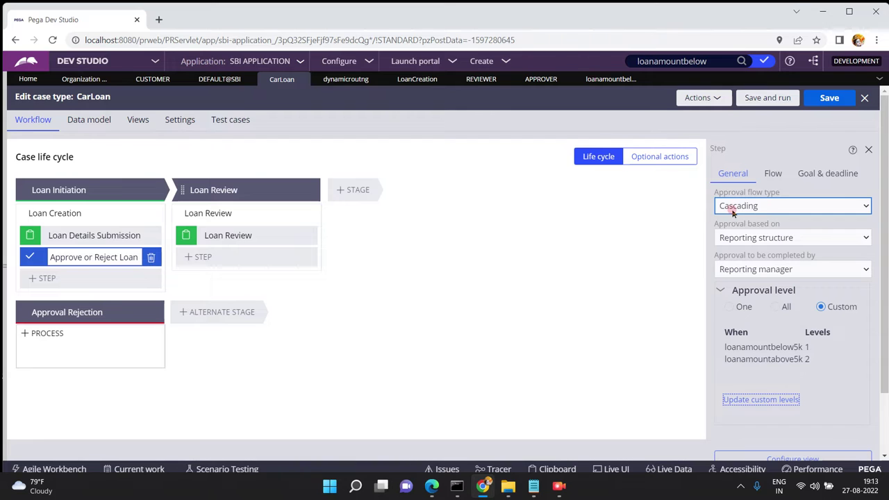
{"action": "left_click", "coordinate": [738, 237]}
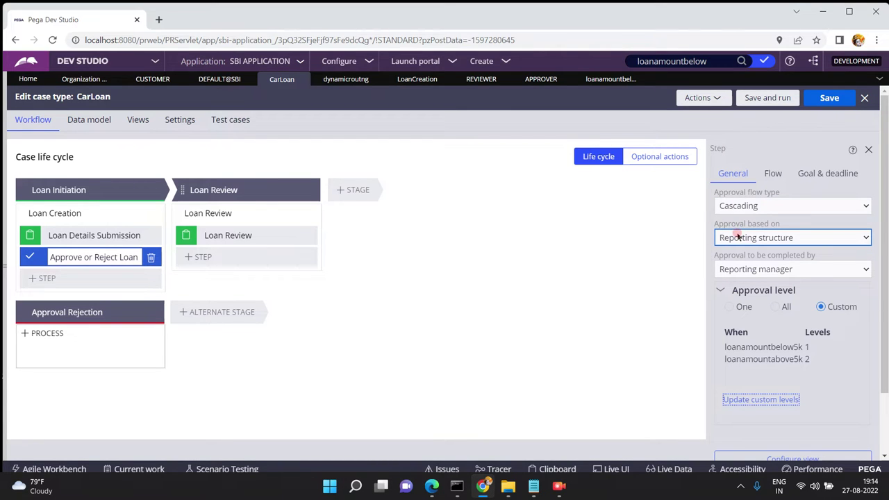
{"action": "left_click", "coordinate": [738, 237]}
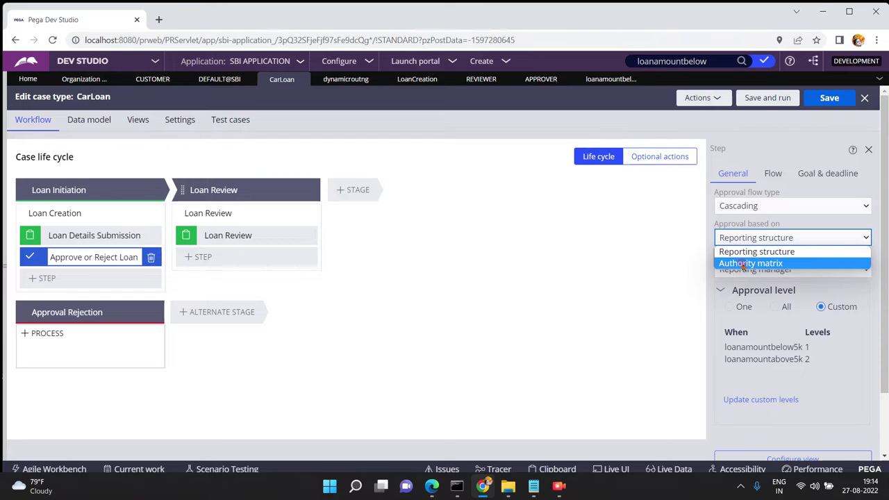
{"action": "left_click", "coordinate": [741, 264]}
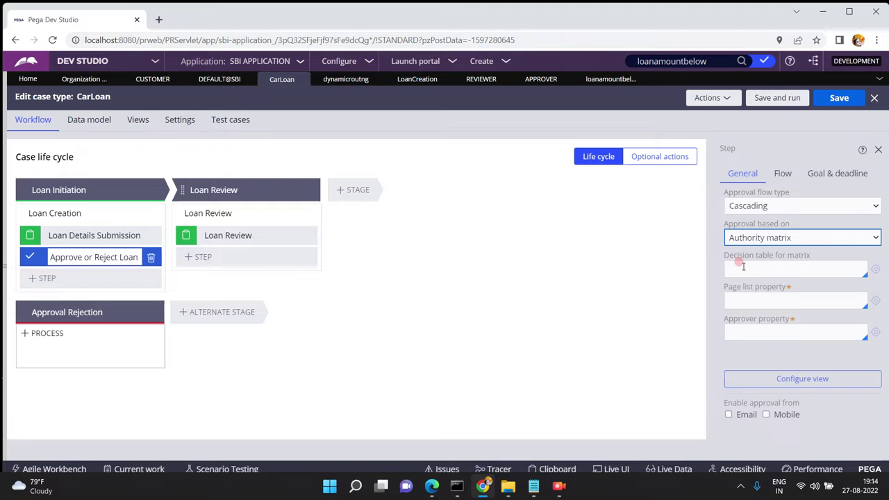
{"action": "left_click", "coordinate": [743, 267]}
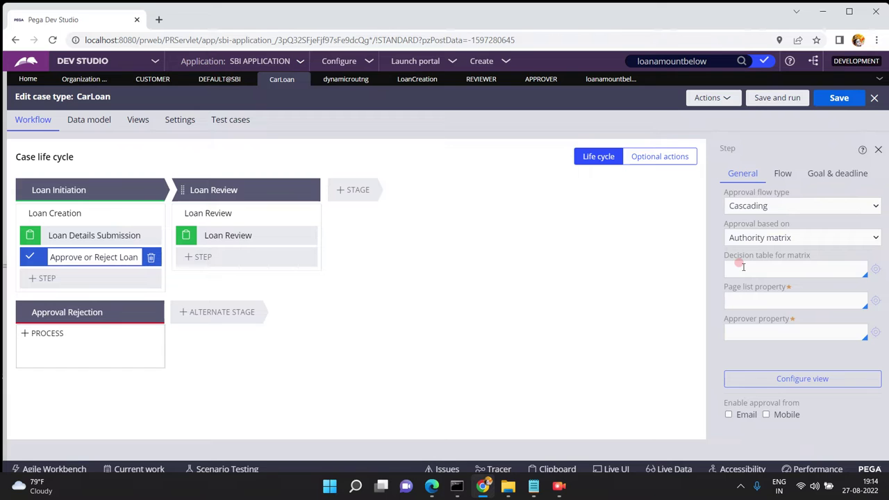
{"action": "left_click", "coordinate": [760, 237]}
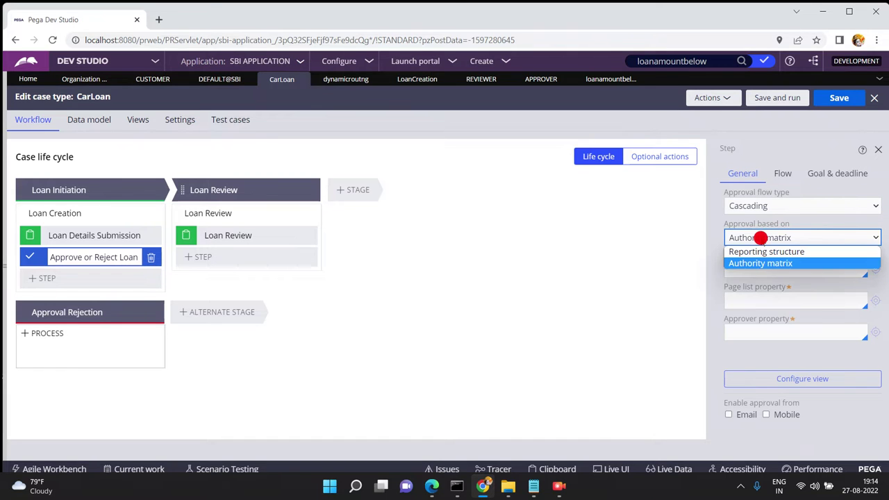
{"action": "left_click", "coordinate": [757, 252]}
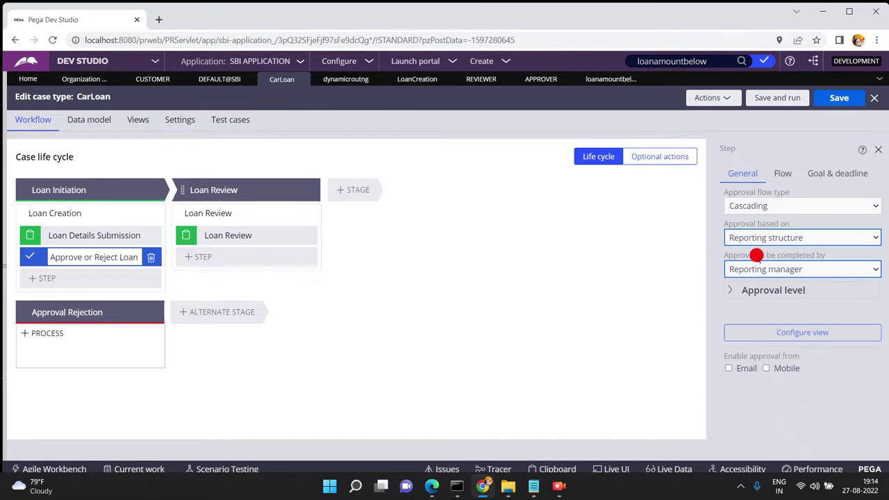
{"action": "left_click", "coordinate": [730, 292]}
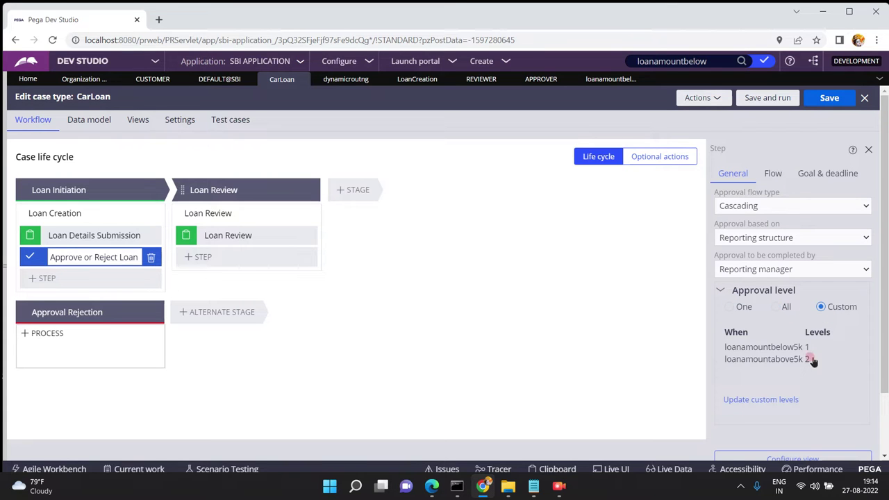
Base the Approve or Reject Loan approval on Authority matrix and set its page list property to .loanapprovers
{"action": "left_click", "coordinate": [759, 244]}
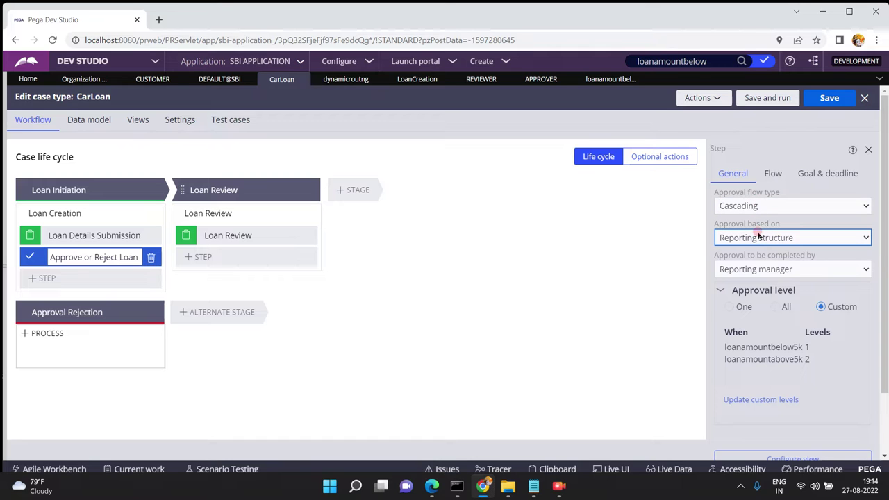
{"action": "left_click", "coordinate": [757, 234]}
{"action": "left_click", "coordinate": [749, 263]}
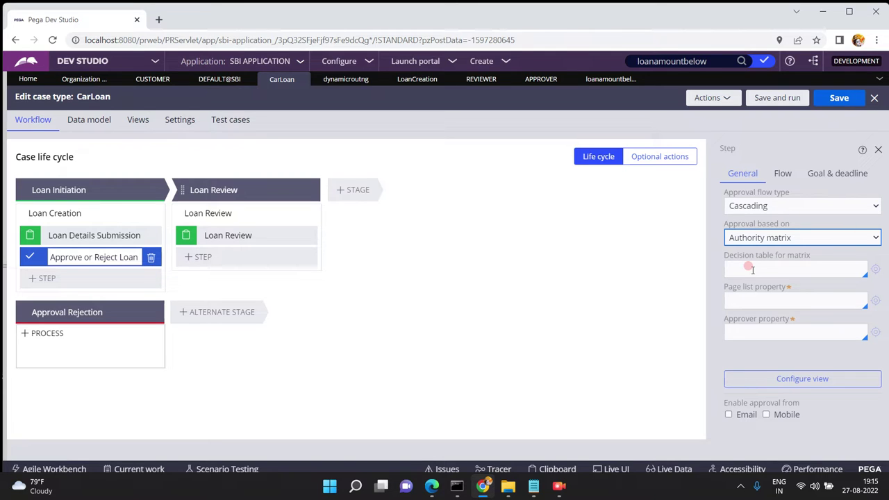
{"action": "left_click", "coordinate": [743, 300]}
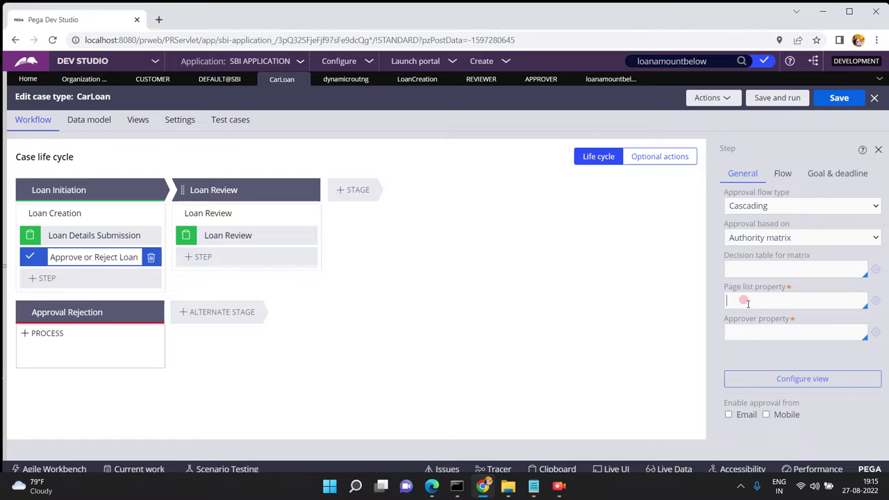
{"action": "left_click", "coordinate": [741, 302]}
{"action": "type", "text": "."}
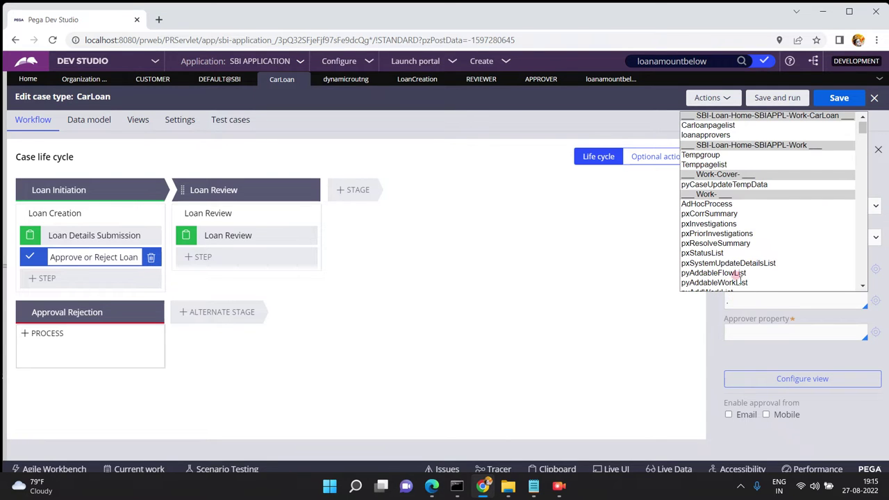
{"action": "left_click", "coordinate": [702, 136]}
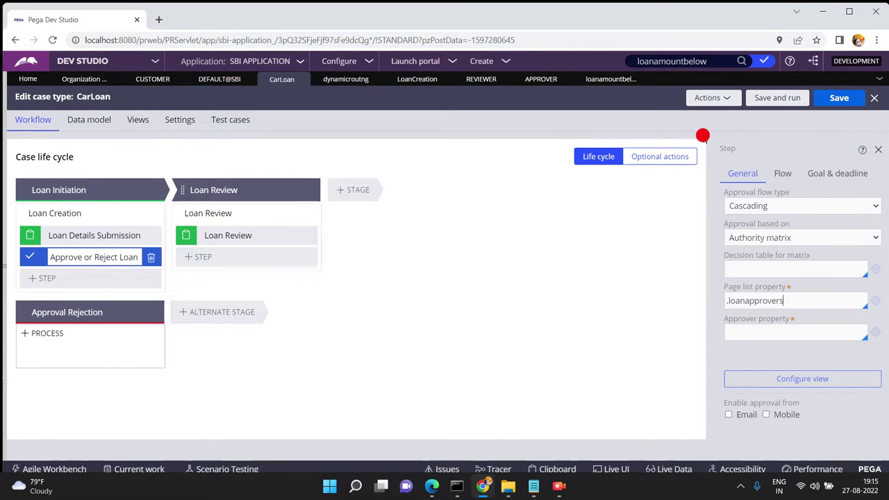
{"action": "left_click", "coordinate": [786, 301]}
{"action": "key", "text": "Home"}
{"action": "key", "text": "Delete"}
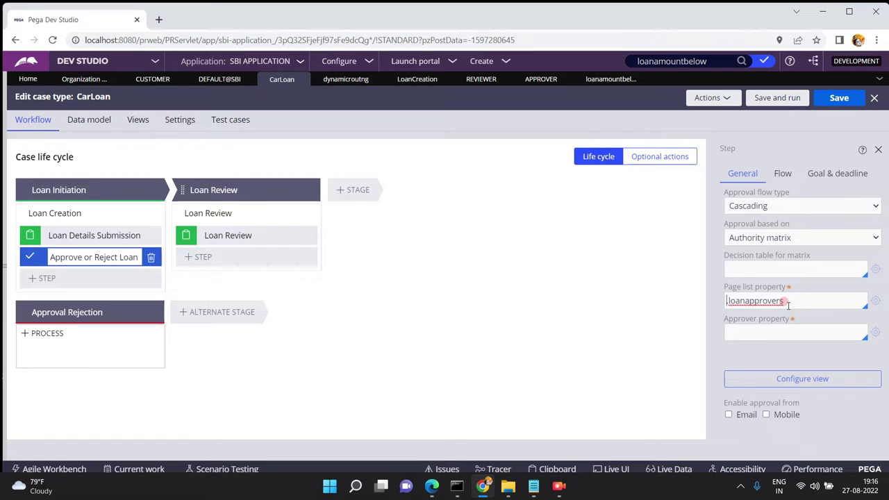
Open the loanapprovers property rule and examine its page definition
{"action": "left_click", "coordinate": [875, 304]}
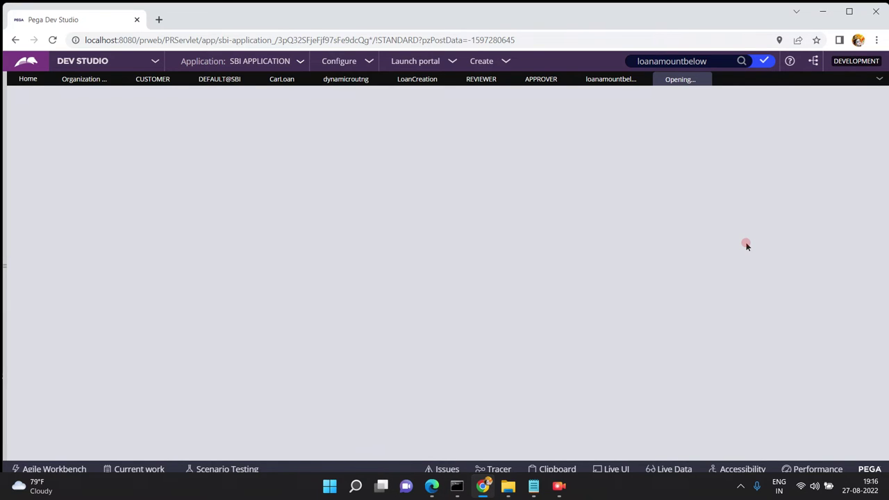
{"action": "left_click", "coordinate": [115, 80]}
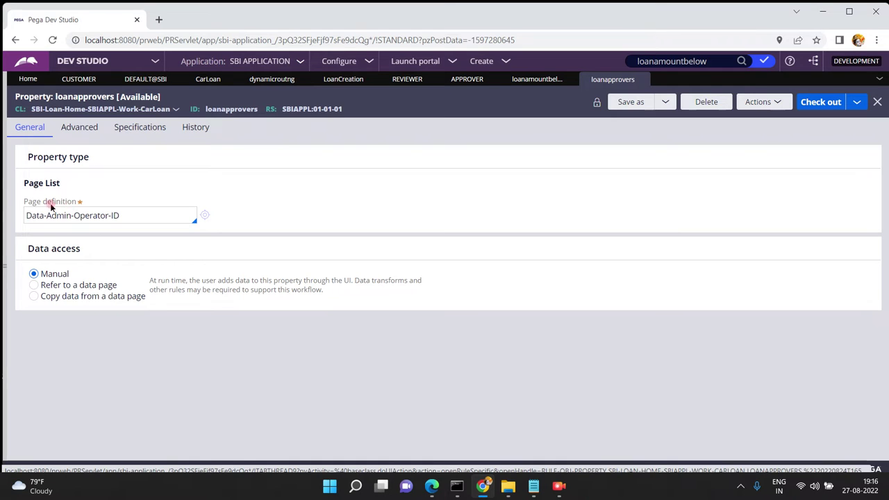
{"action": "left_click", "coordinate": [137, 214]}
{"action": "triple_click", "coordinate": [137, 215]}
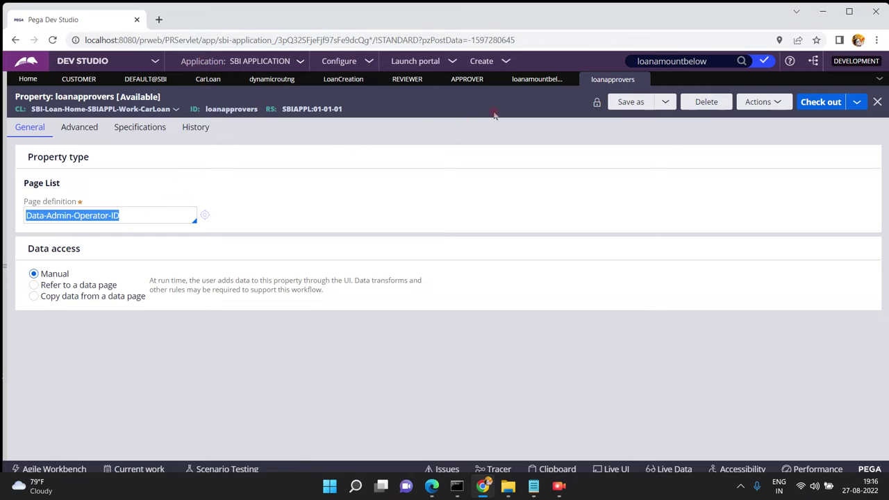
Return to the CarLoan case type and set the approver property to .pyUserIdentifier
{"action": "left_click", "coordinate": [208, 78]}
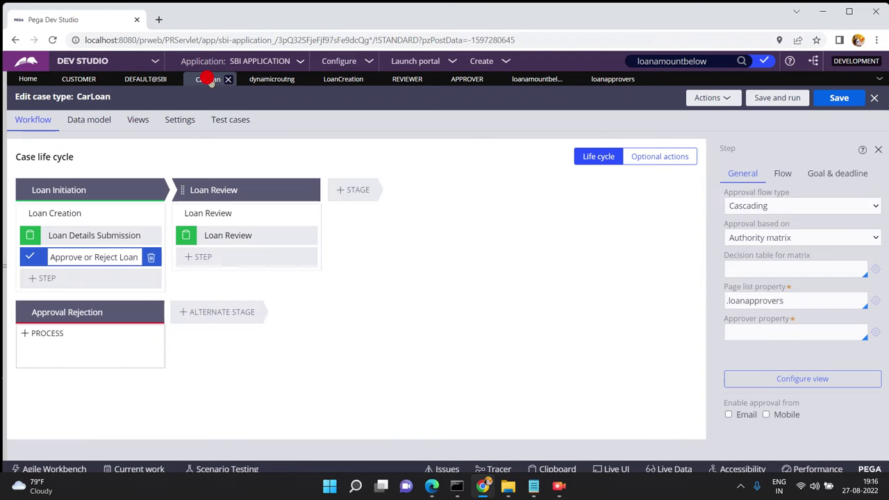
{"action": "left_click", "coordinate": [759, 331]}
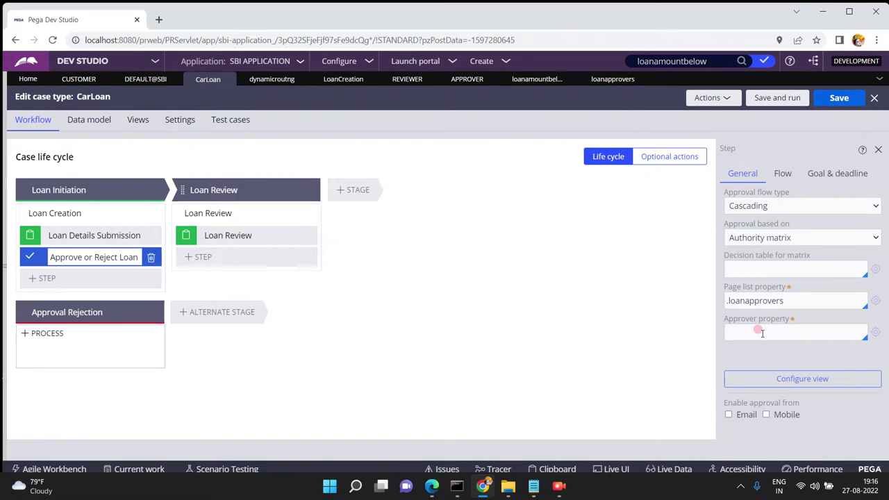
{"action": "left_click", "coordinate": [752, 300]}
{"action": "type", "text": ".p"}
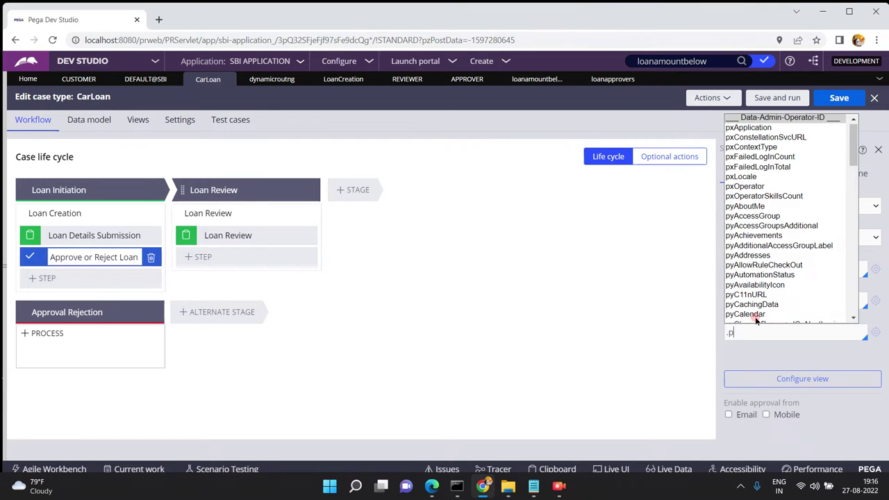
{"action": "type", "text": "yU"}
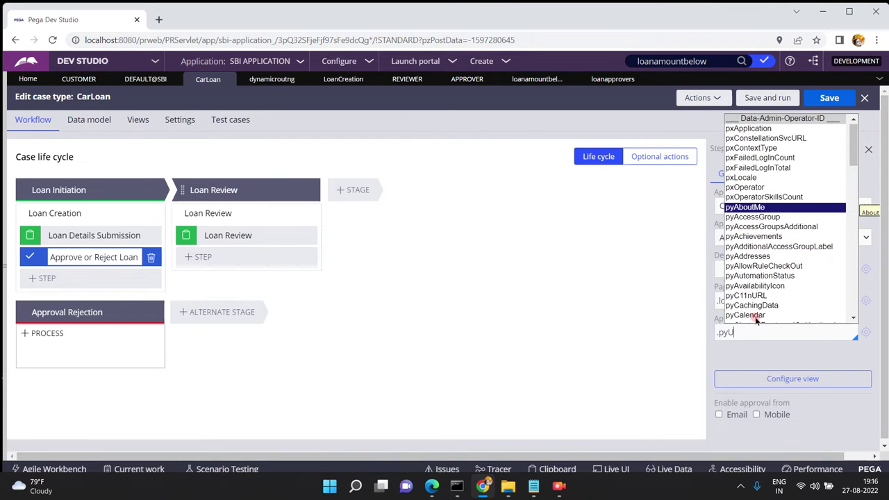
{"action": "type", "text": "serIdentifier"}
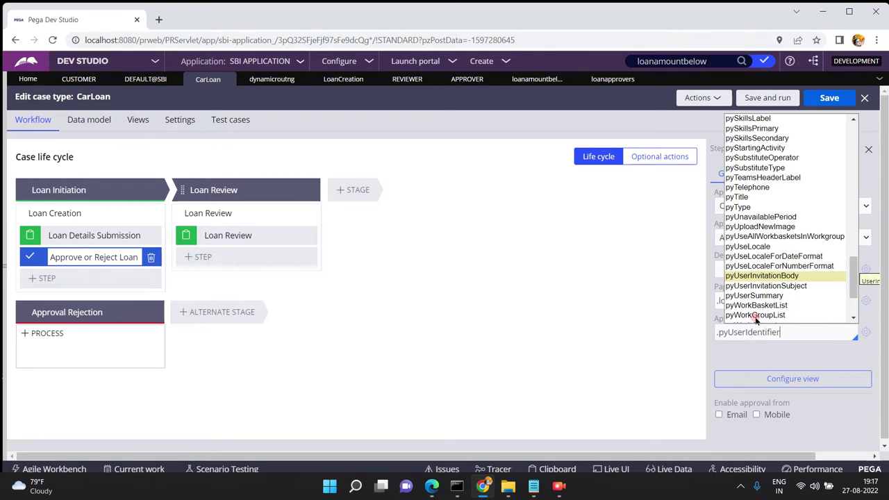
Open the approver property's rule, then go back to CarLoan and review the page list and approver properties
{"action": "left_click", "coordinate": [865, 334]}
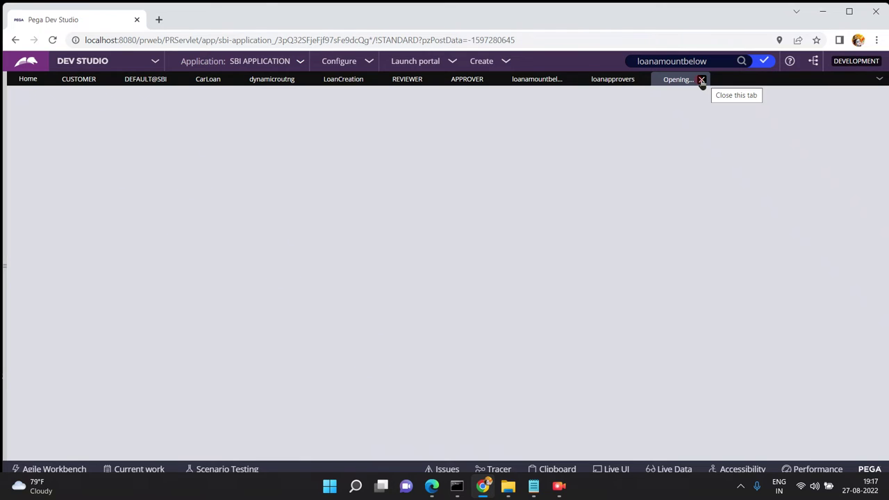
{"action": "left_click", "coordinate": [610, 80]}
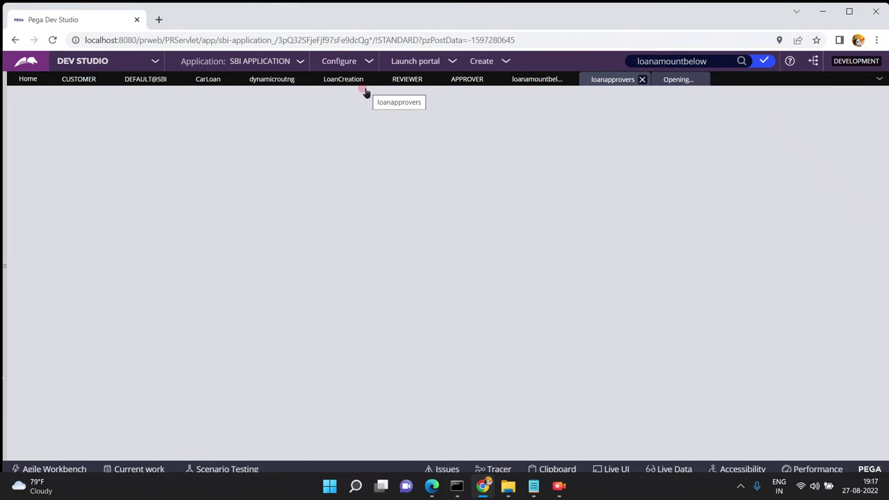
{"action": "left_click", "coordinate": [212, 86]}
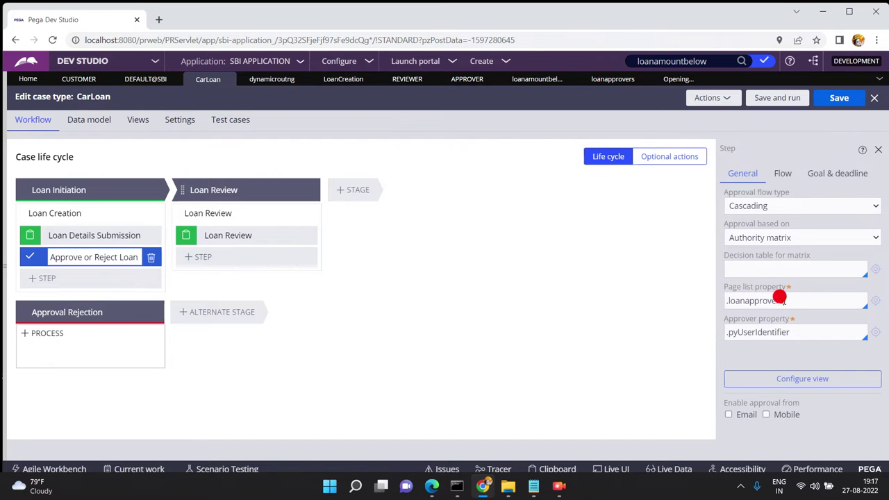
{"action": "triple_click", "coordinate": [780, 299]}
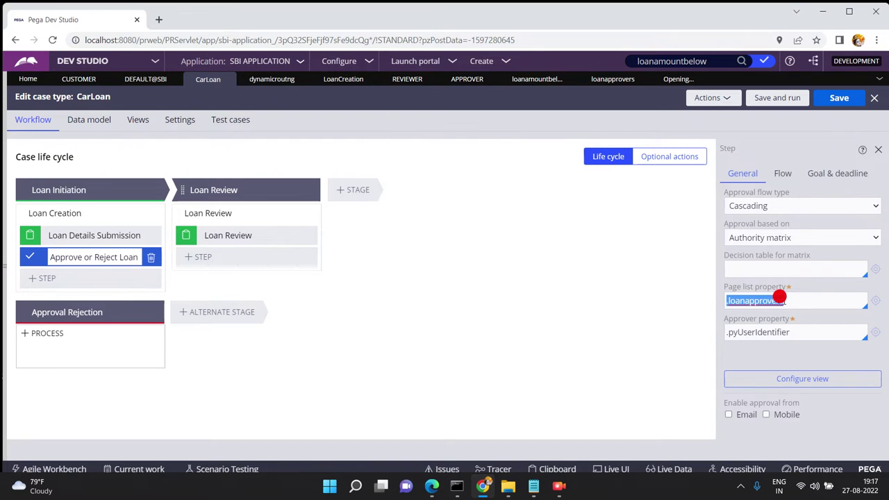
{"action": "left_click", "coordinate": [798, 300]}
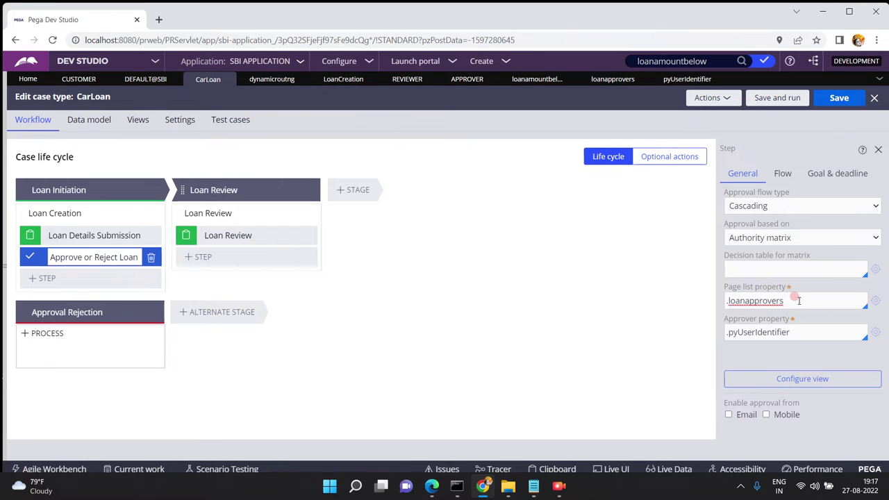
{"action": "left_click", "coordinate": [801, 298]}
{"action": "left_click", "coordinate": [799, 331]}
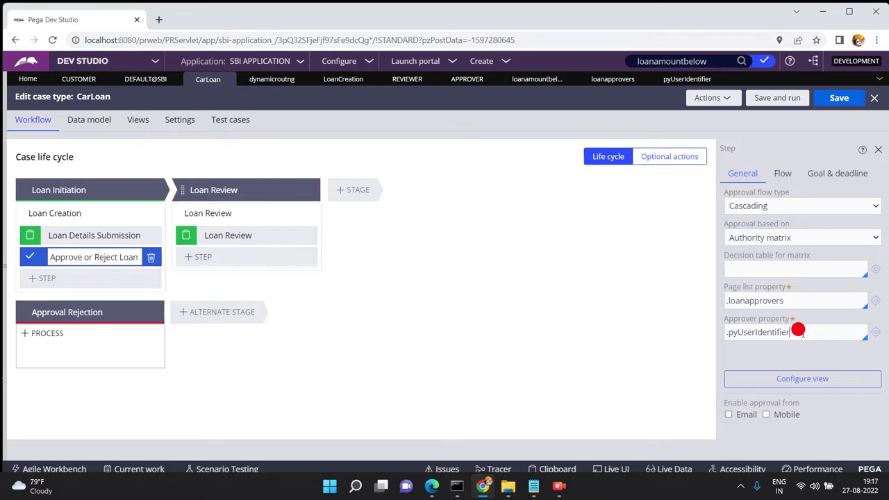
{"action": "key", "text": "ctrl+a"}
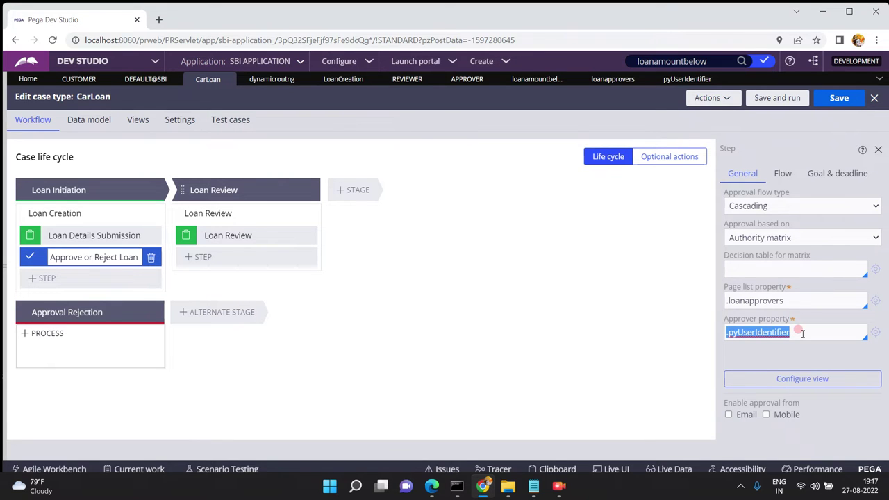
Set the decision table for the matrix to routetoapprovers and open it to review its conditions, actions and delegation options
{"action": "left_click", "coordinate": [747, 268]}
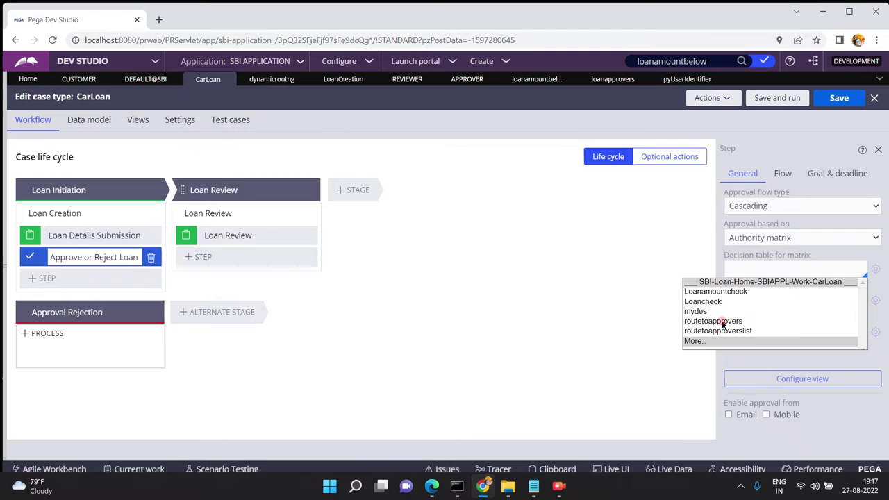
{"action": "left_click", "coordinate": [722, 322]}
{"action": "left_click", "coordinate": [874, 270]}
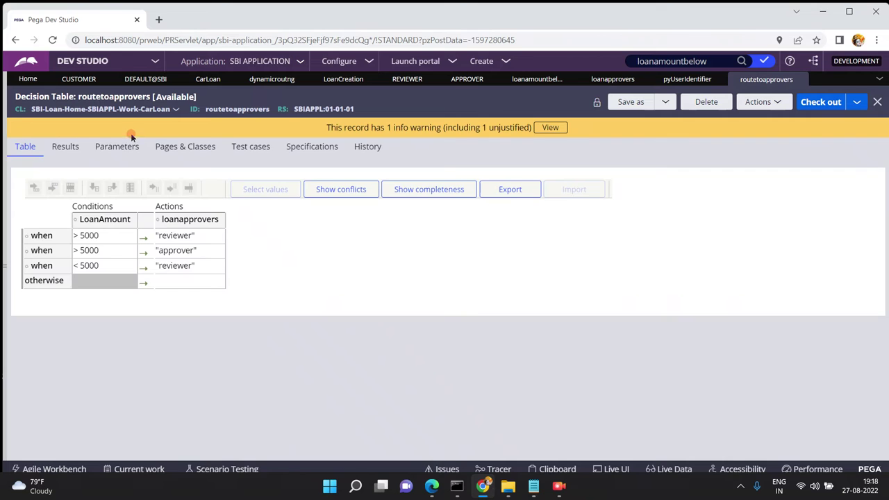
{"action": "left_click", "coordinate": [58, 147]}
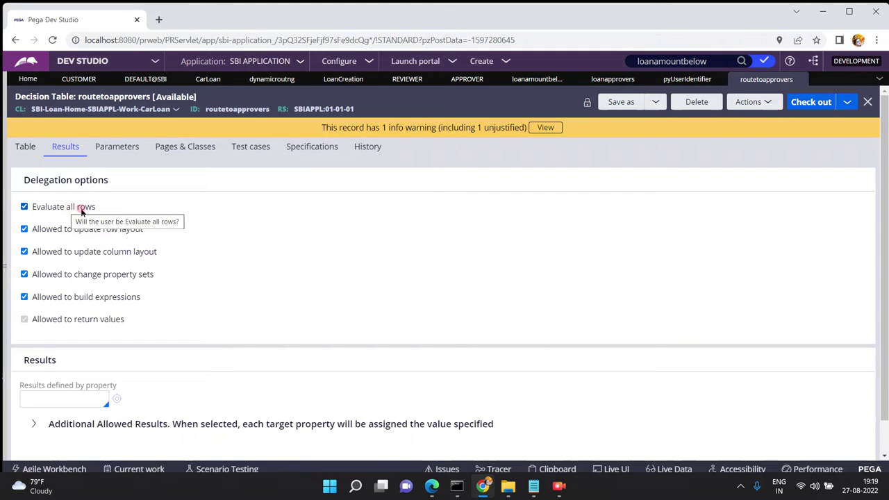
{"action": "left_click", "coordinate": [25, 148]}
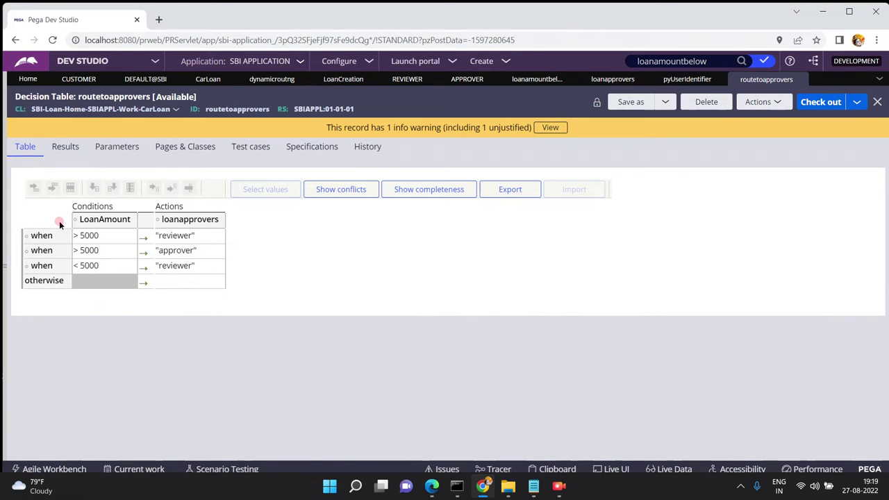
Review the LoanAmount condition's property settings and the delegation options of the routetoapprovers decision table
{"action": "left_click", "coordinate": [97, 219]}
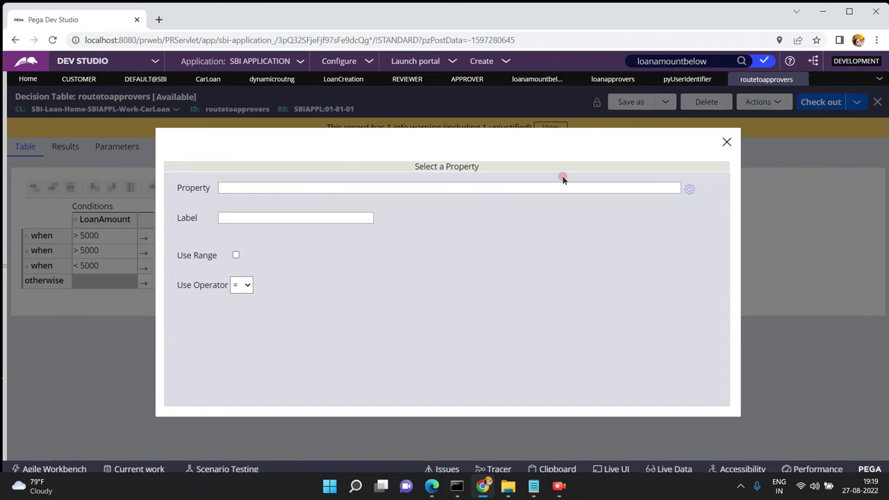
{"action": "left_click", "coordinate": [727, 143]}
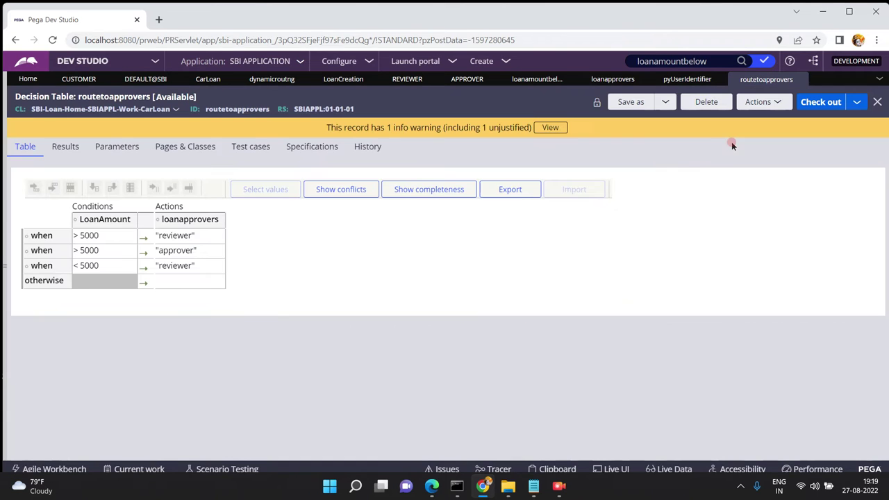
{"action": "left_click", "coordinate": [108, 220]}
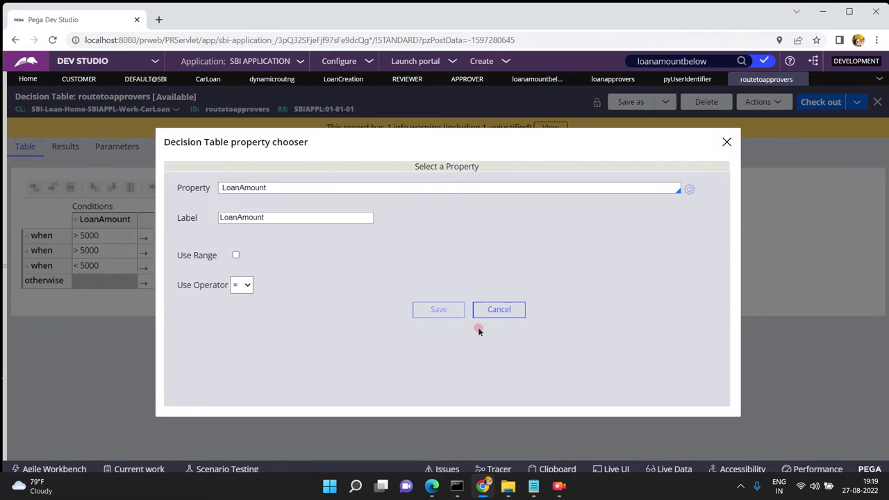
{"action": "left_click", "coordinate": [497, 310]}
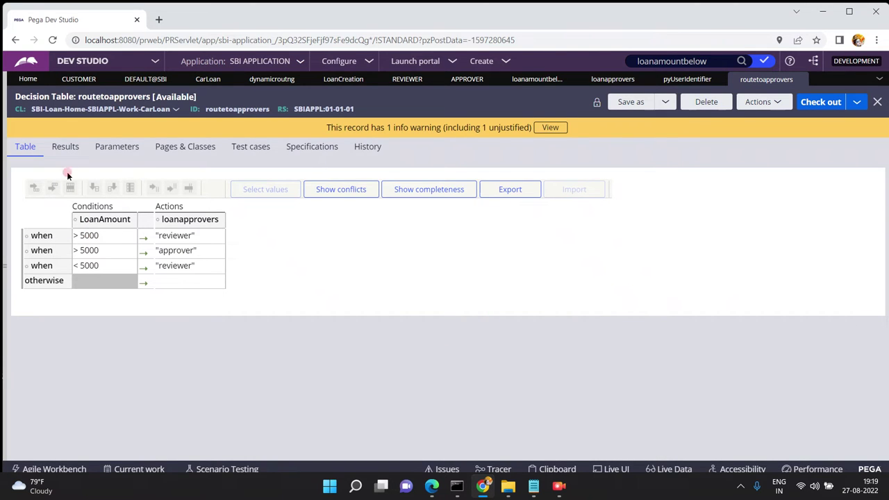
{"action": "left_click", "coordinate": [65, 146]}
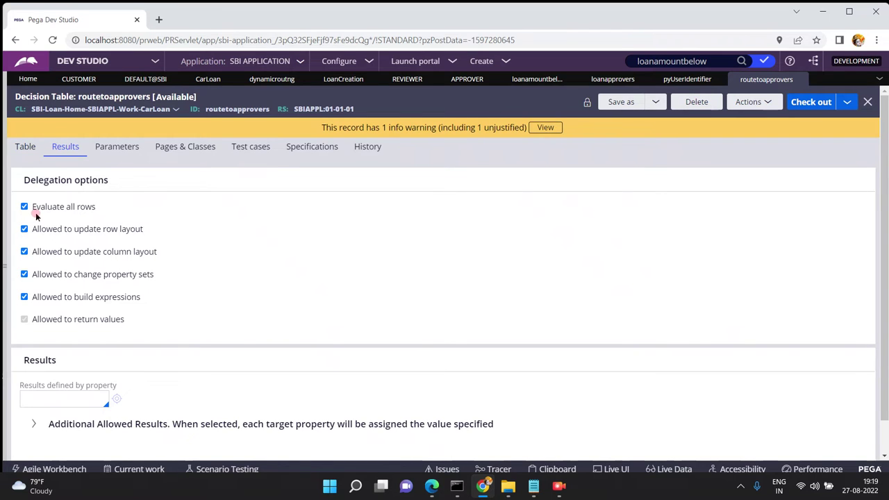
{"action": "left_click", "coordinate": [25, 146]}
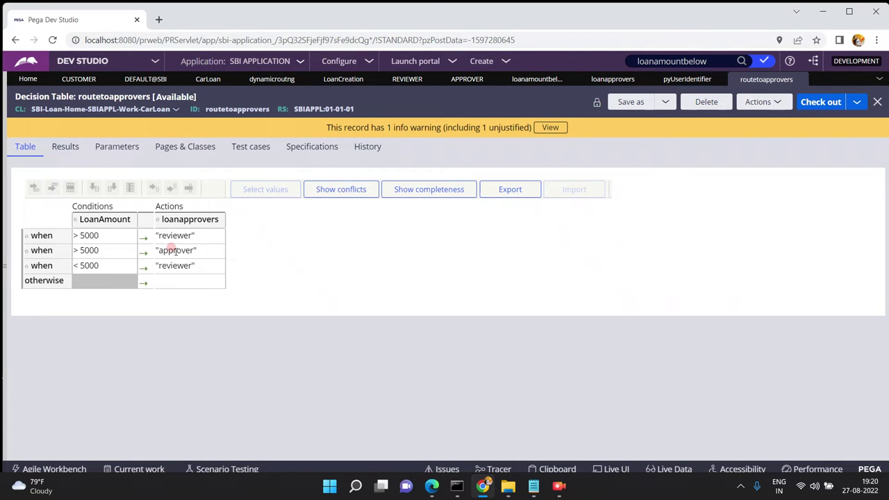
Recheck the approval step's settings in CarLoan, and read the full property expression behind the decision table's loanapprovers action column
{"action": "left_click", "coordinate": [207, 80]}
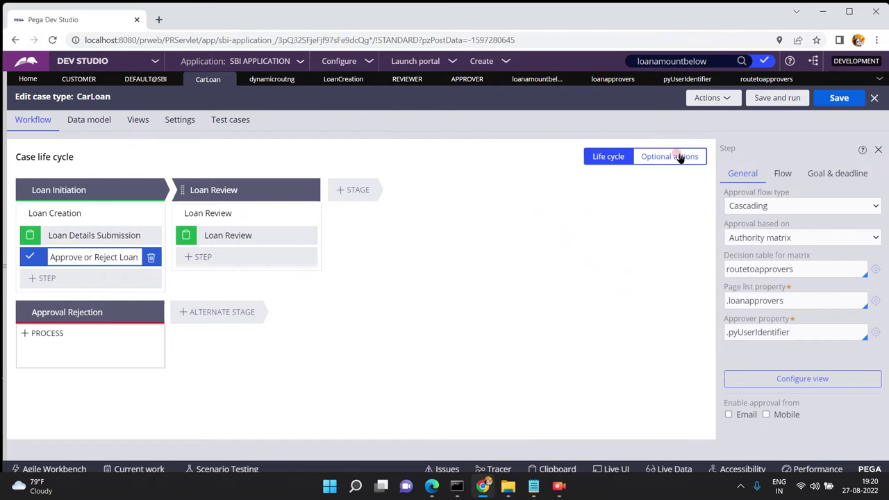
{"action": "left_click", "coordinate": [755, 80]}
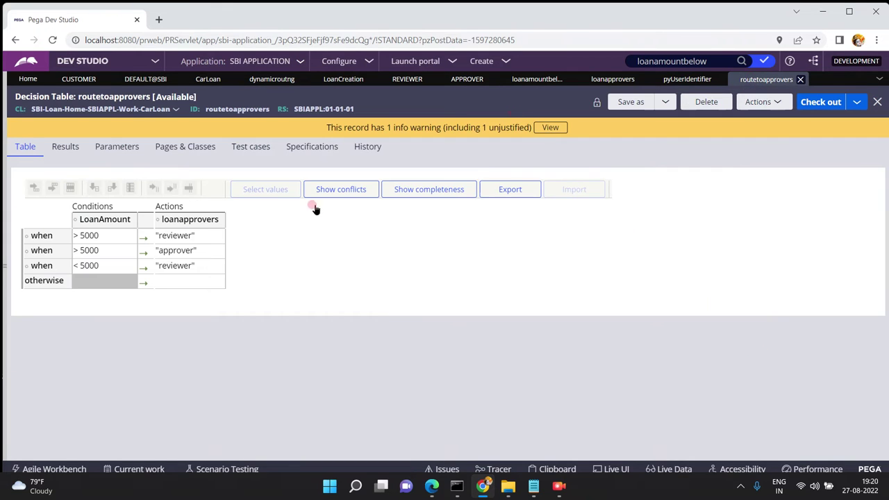
{"action": "left_click", "coordinate": [186, 220]}
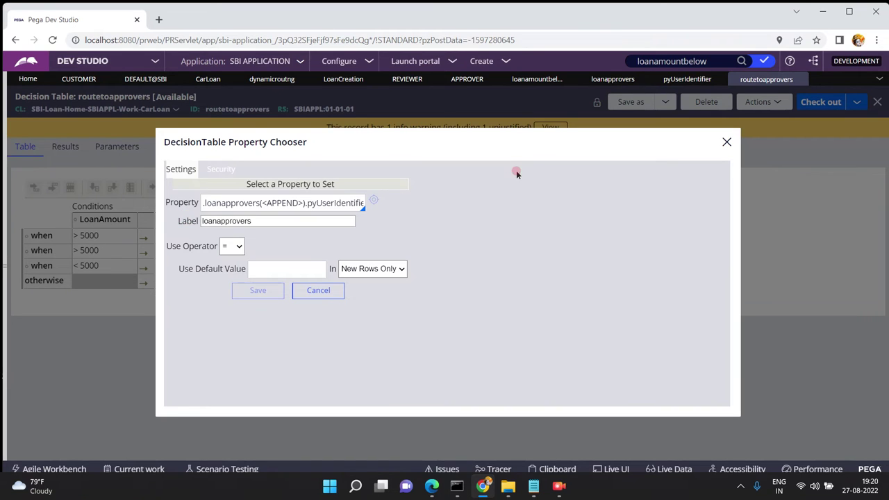
{"action": "left_click", "coordinate": [215, 199]}
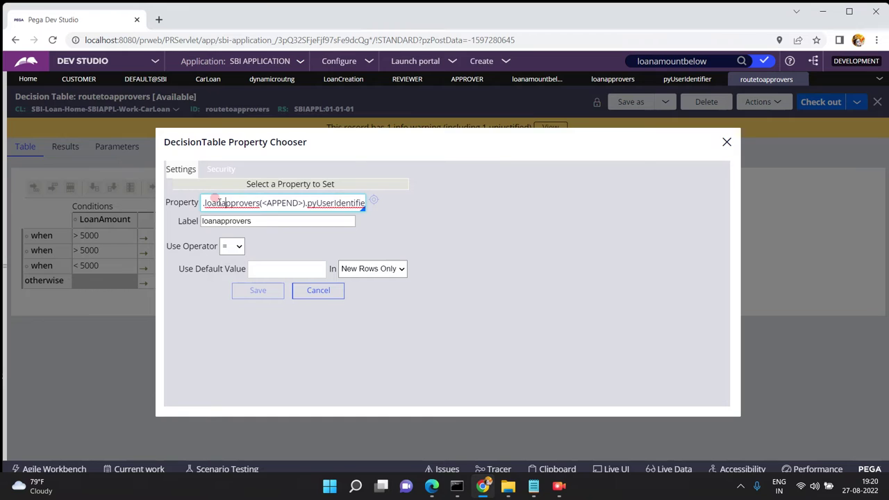
{"action": "key", "text": "Right"}
{"action": "key", "text": "Right"}
{"action": "key", "text": "Right"}
{"action": "key", "text": "Right"}
{"action": "key", "text": "Right"}
{"action": "key", "text": "Right"}
{"action": "key", "text": "Right"}
{"action": "key", "text": "Right"}
{"action": "key", "text": "Right"}
{"action": "key", "text": "Right"}
{"action": "key", "text": "Right"}
{"action": "key", "text": "Right"}
{"action": "key", "text": "Right"}
{"action": "key", "text": "Right"}
{"action": "key", "text": "Right"}
{"action": "key", "text": "Right"}
{"action": "key", "text": "Right"}
{"action": "key", "text": "Right"}
{"action": "key", "text": "Right"}
{"action": "key", "text": "Right"}
{"action": "key", "text": "Right"}
{"action": "key", "text": "Right"}
{"action": "key", "text": "Right"}
{"action": "key", "text": "Right"}
{"action": "key", "text": "Right"}
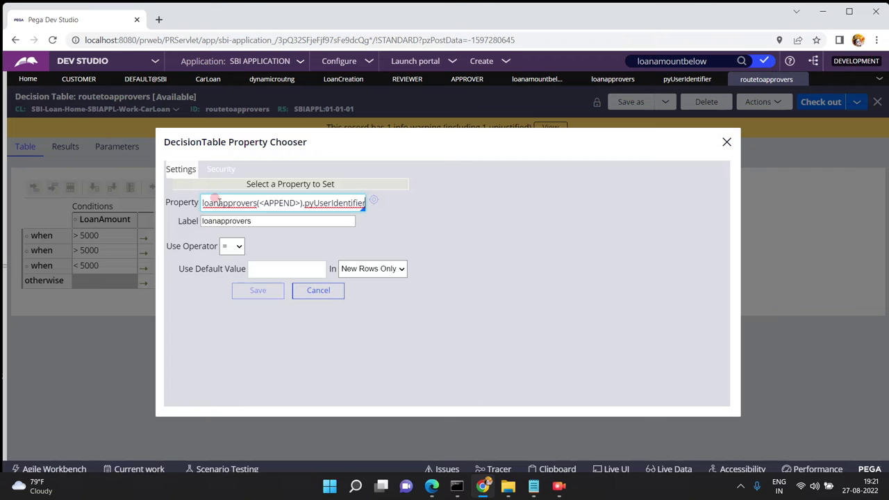
Examine the default value options and the page list and identifier parts of the loanapprovers action property, leaving its settings unchanged
{"action": "left_click", "coordinate": [289, 268]}
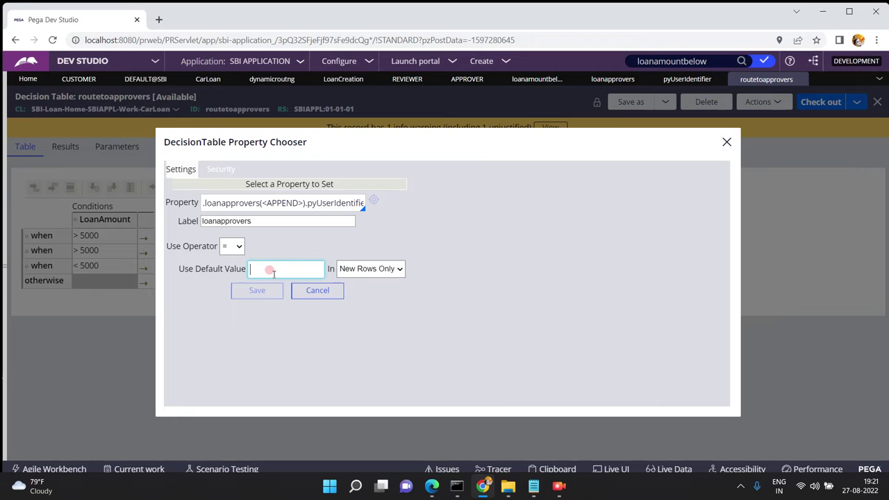
{"action": "left_click", "coordinate": [356, 271]}
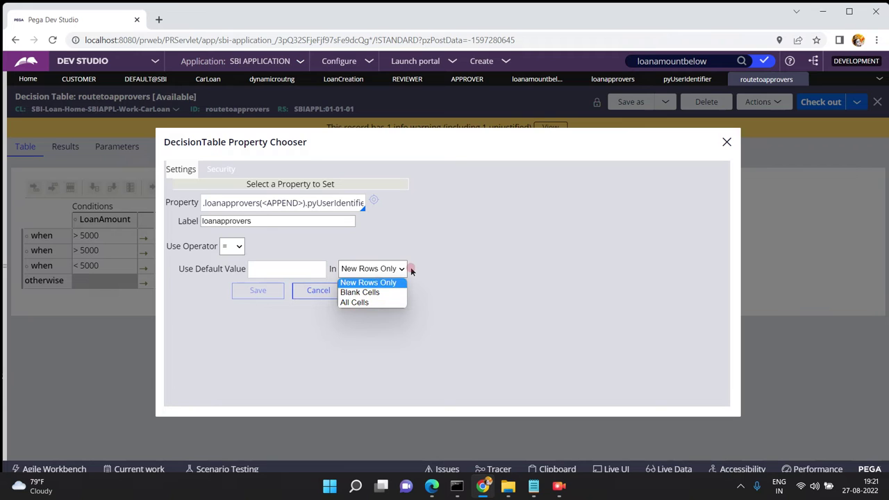
{"action": "left_click", "coordinate": [307, 268]}
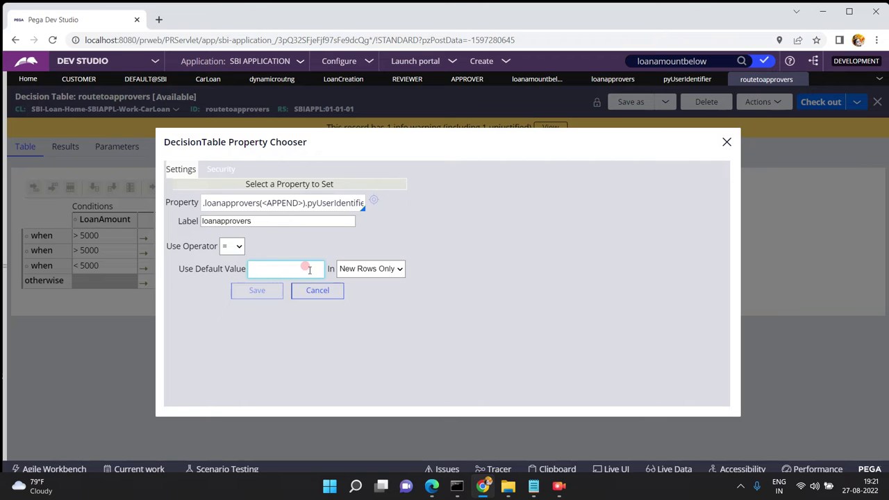
{"action": "left_click", "coordinate": [377, 270]}
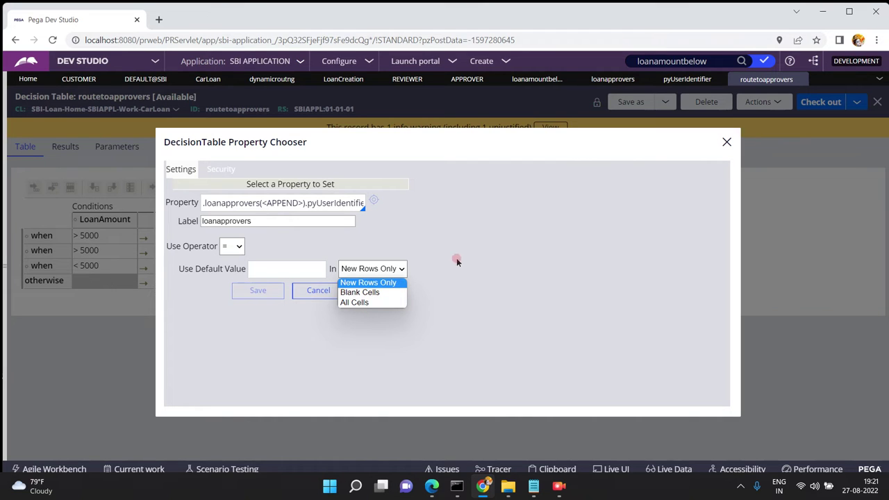
{"action": "left_click", "coordinate": [299, 248]}
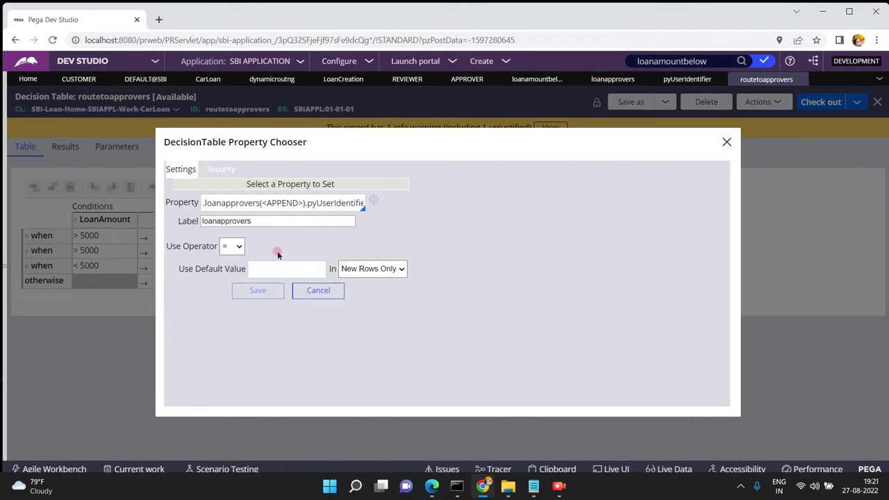
{"action": "left_click", "coordinate": [236, 202]}
{"action": "triple_click", "coordinate": [238, 199]}
{"action": "double_click", "coordinate": [238, 199]}
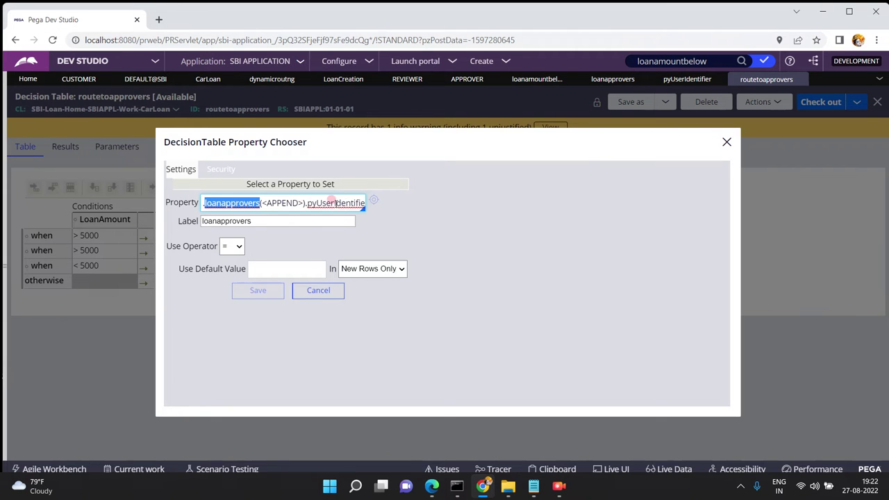
{"action": "double_click", "coordinate": [332, 202]}
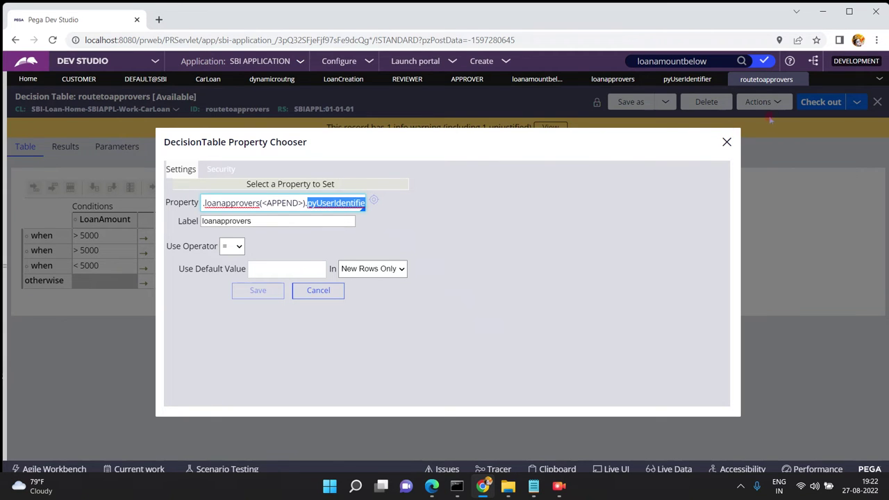
{"action": "left_click", "coordinate": [726, 142]}
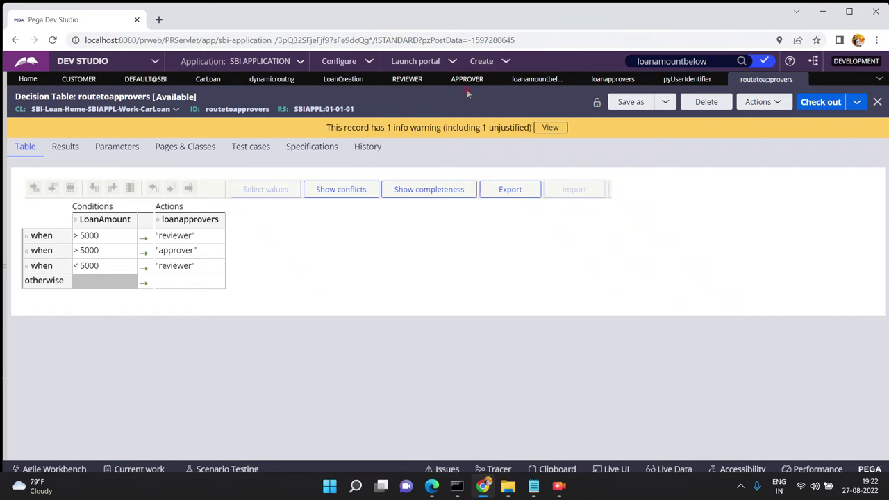
Save the CarLoan case type with its cascading approval settings and look at the CarLoan case in the Edge user portal
{"action": "left_click", "coordinate": [228, 79]}
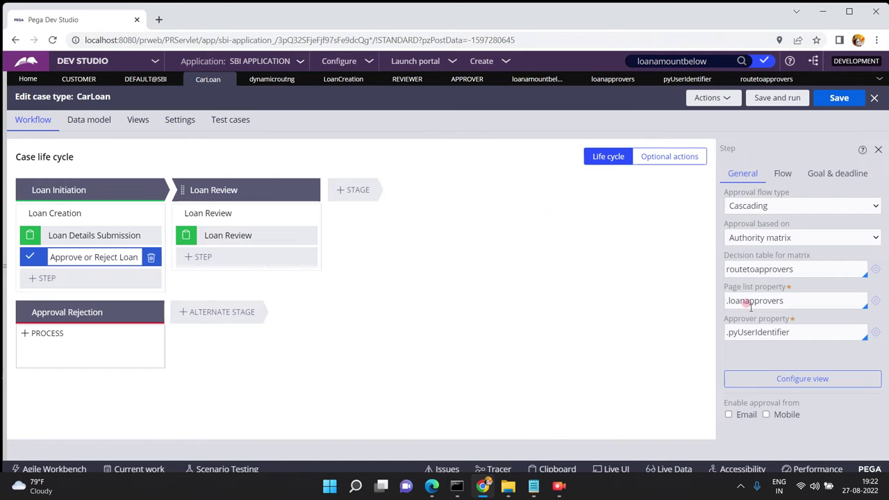
{"action": "left_click", "coordinate": [838, 99]}
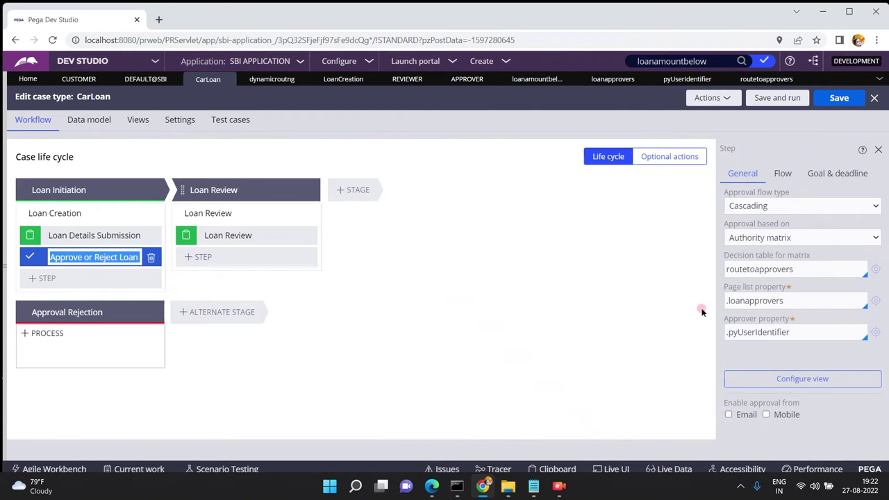
{"action": "left_click", "coordinate": [432, 486]}
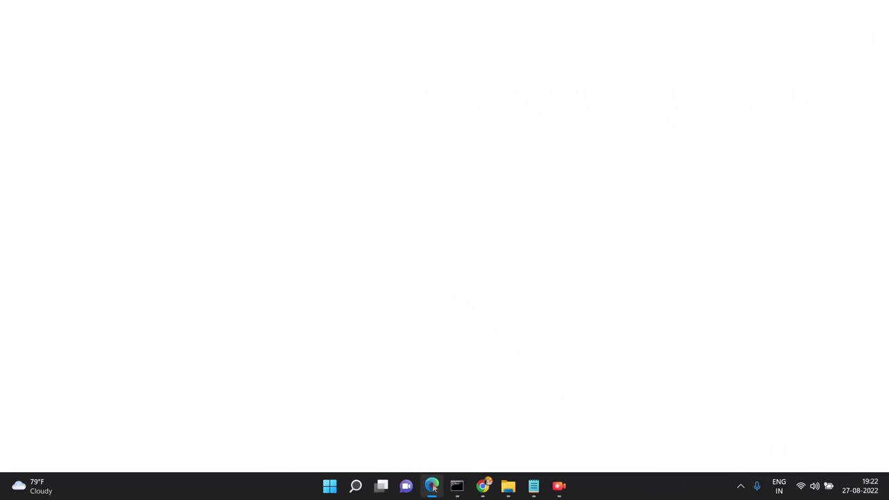
{"action": "mouse_move", "coordinate": [23, 463]}
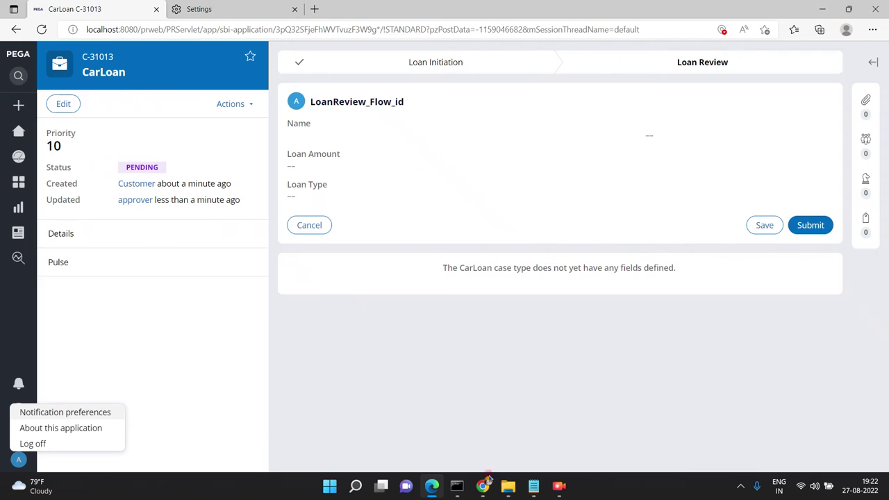
Switch back to Dev Studio in Chrome and check out the routetoapprovers decision table
{"action": "left_click", "coordinate": [483, 486]}
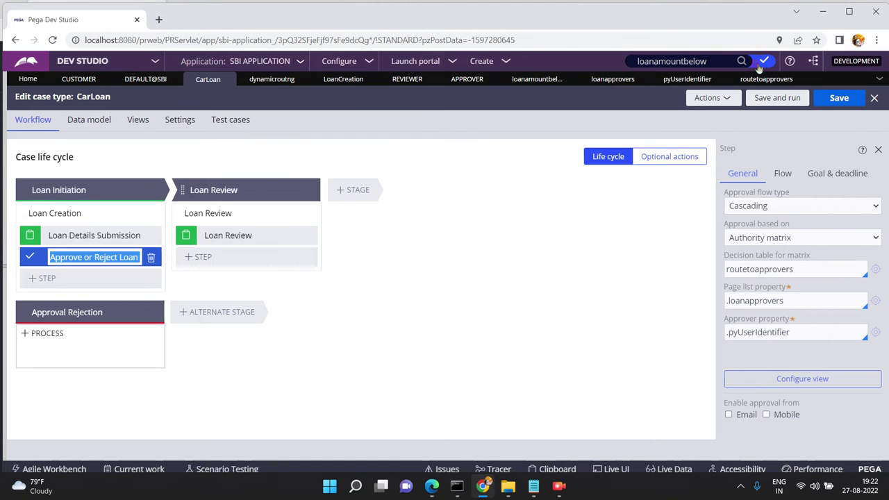
{"action": "left_click", "coordinate": [755, 79]}
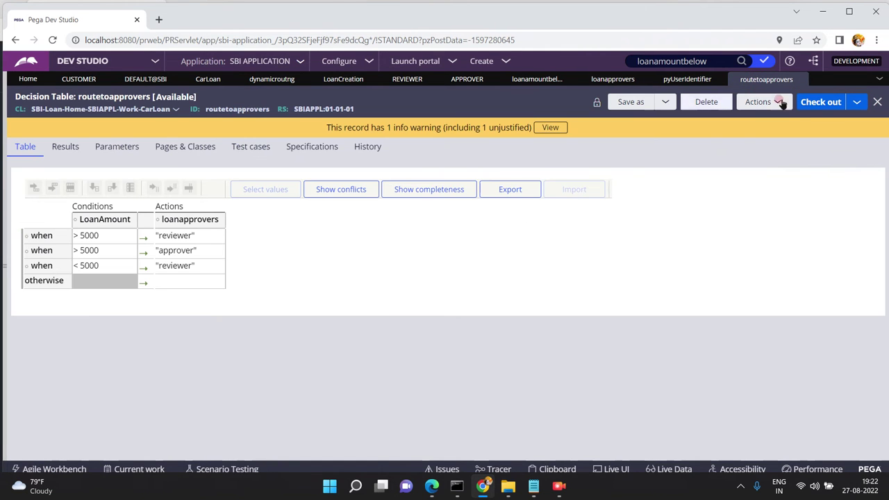
{"action": "left_click", "coordinate": [817, 104]}
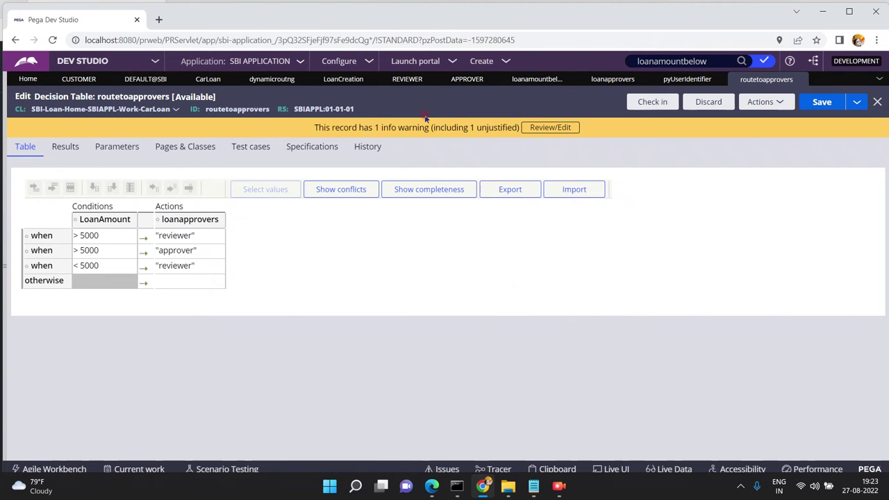
Insert a row above the "approver" row with LoanAmount condition > 5000 and loanapprovers action "wmanager", and save the decision table
{"action": "left_click", "coordinate": [98, 246]}
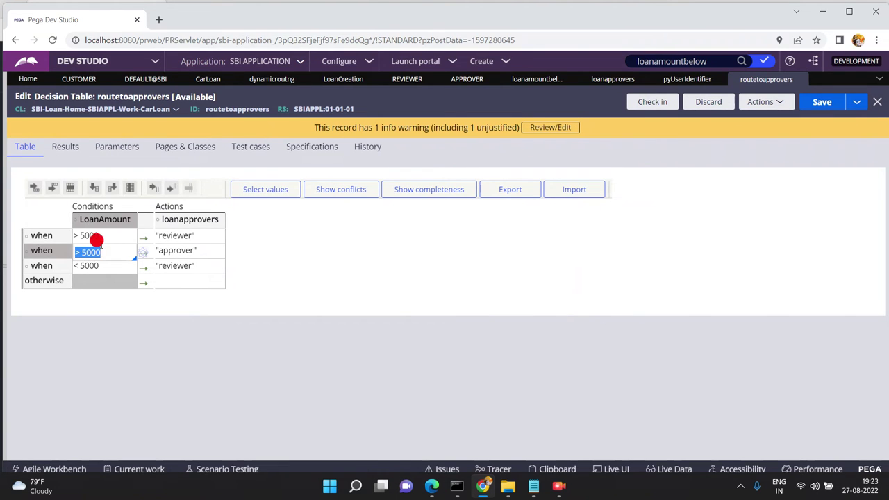
{"action": "left_click", "coordinate": [34, 188]}
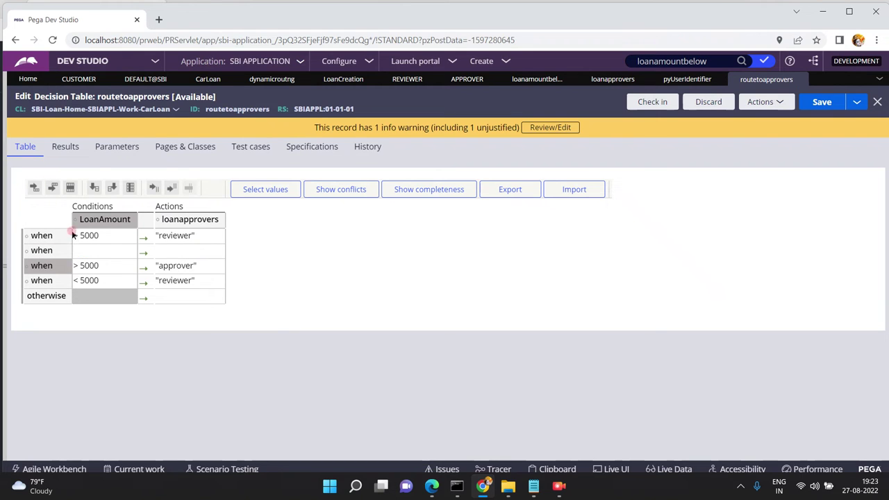
{"action": "left_click", "coordinate": [83, 250]}
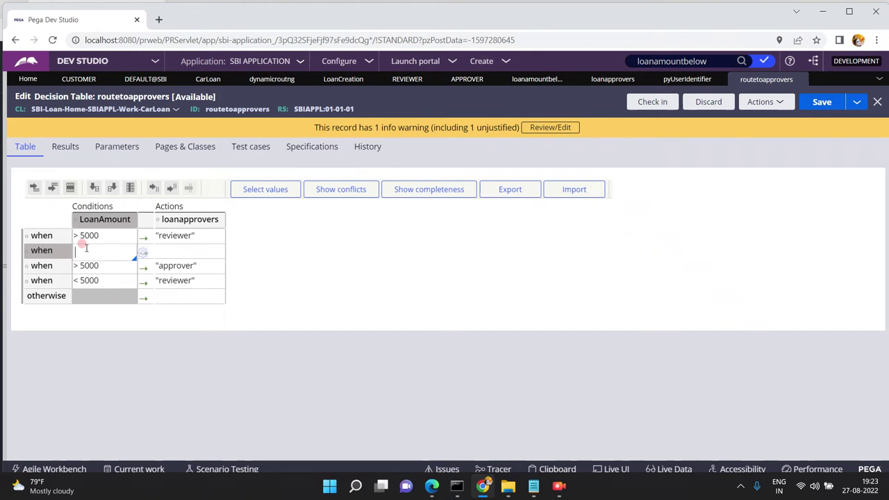
{"action": "left_click", "coordinate": [86, 248]}
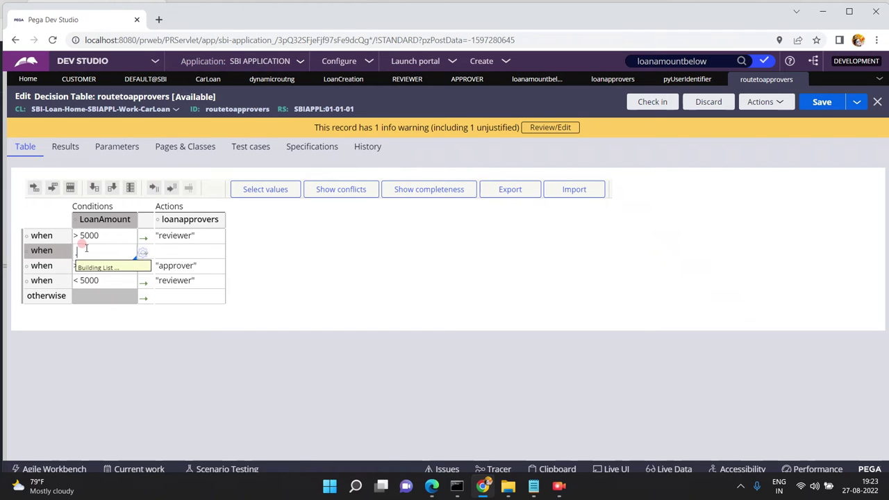
{"action": "type", "text": "> 5000"}
{"action": "left_click", "coordinate": [186, 253]}
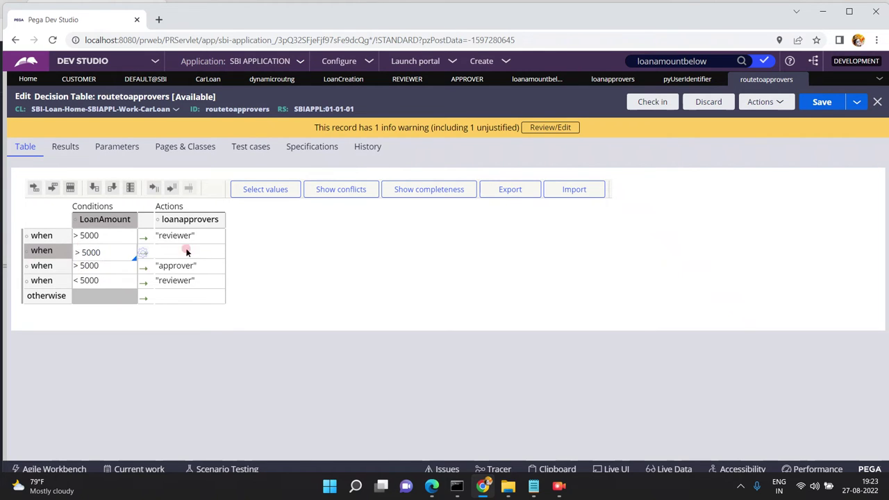
{"action": "left_click", "coordinate": [175, 250]}
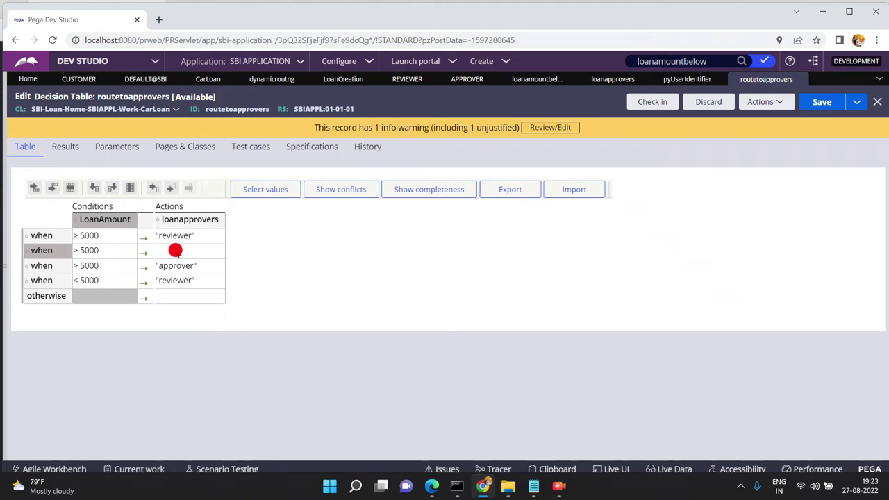
{"action": "left_click", "coordinate": [171, 246]}
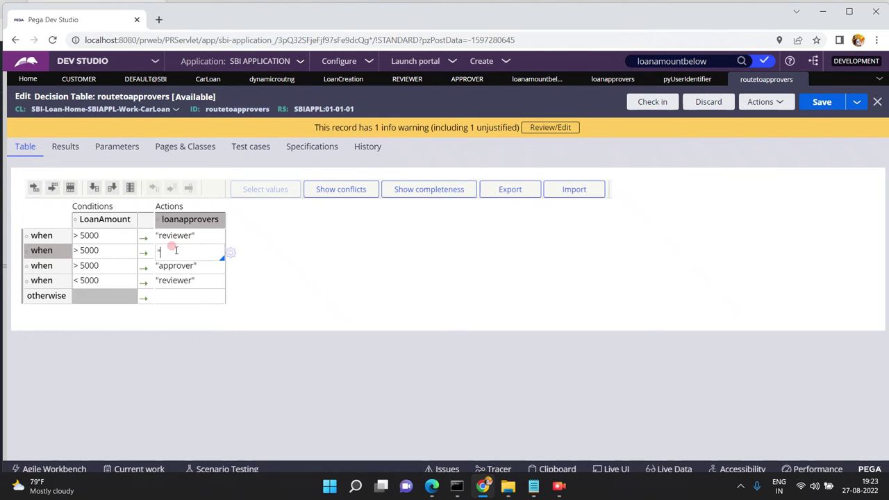
{"action": "type", "text": "\"wmanager\""}
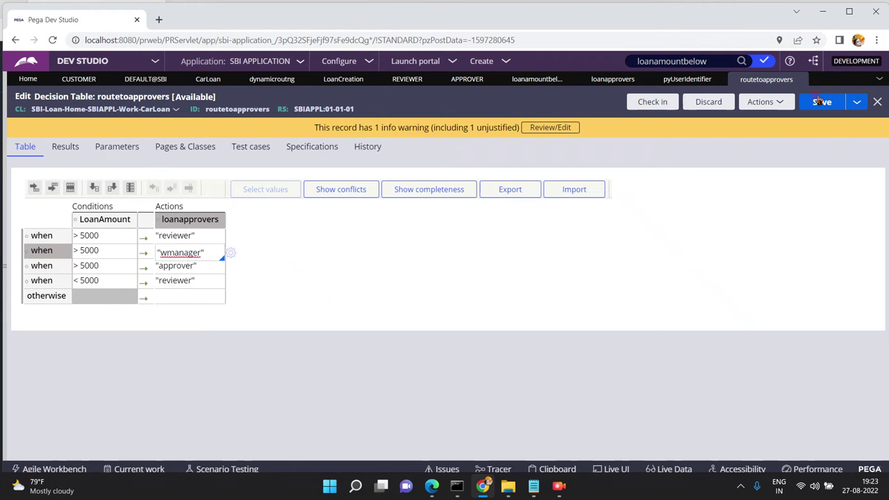
{"action": "left_click", "coordinate": [819, 104]}
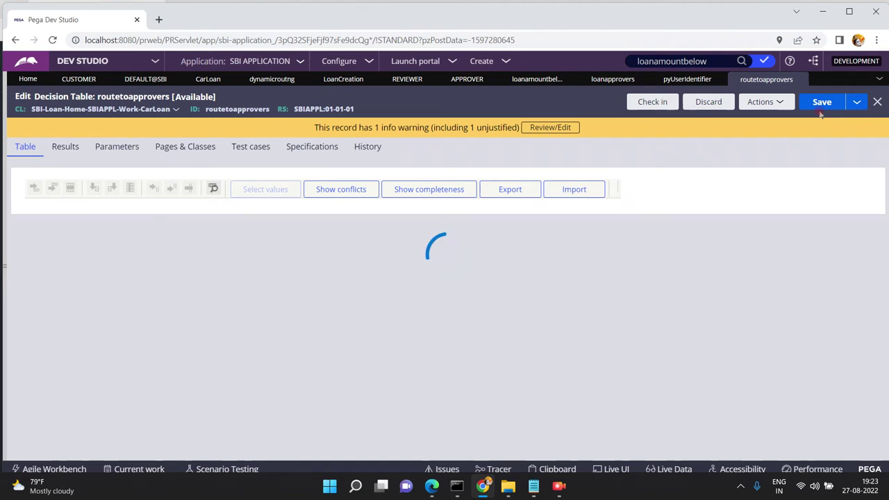
Check in the routetoapprovers decision table with the check-in comment "approved"
{"action": "left_click", "coordinate": [642, 104]}
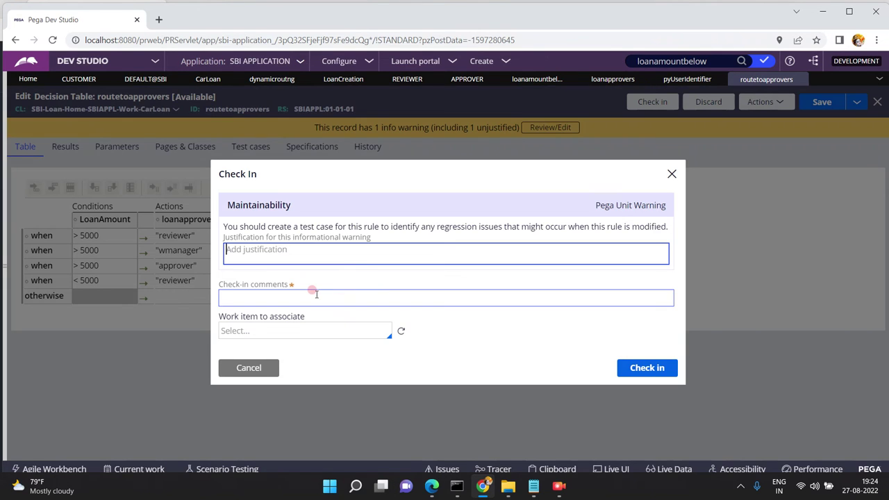
{"action": "left_click", "coordinate": [312, 291]}
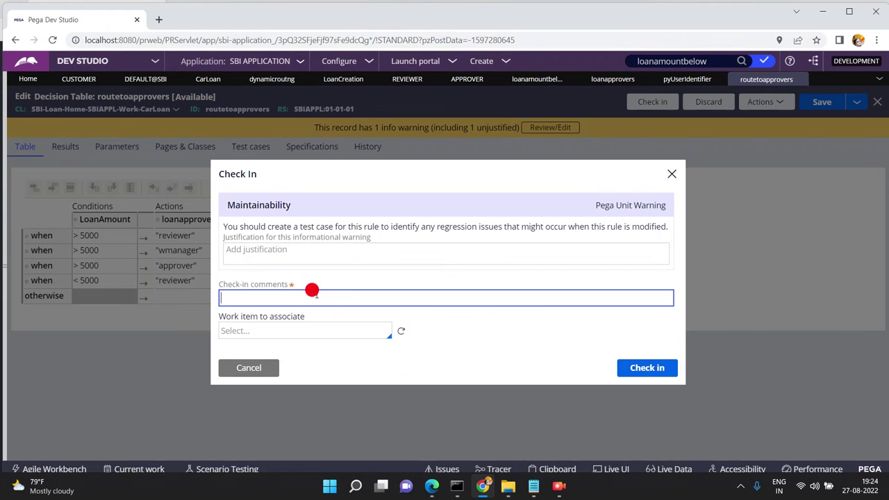
{"action": "type", "text": "approved"}
{"action": "left_click", "coordinate": [646, 369]}
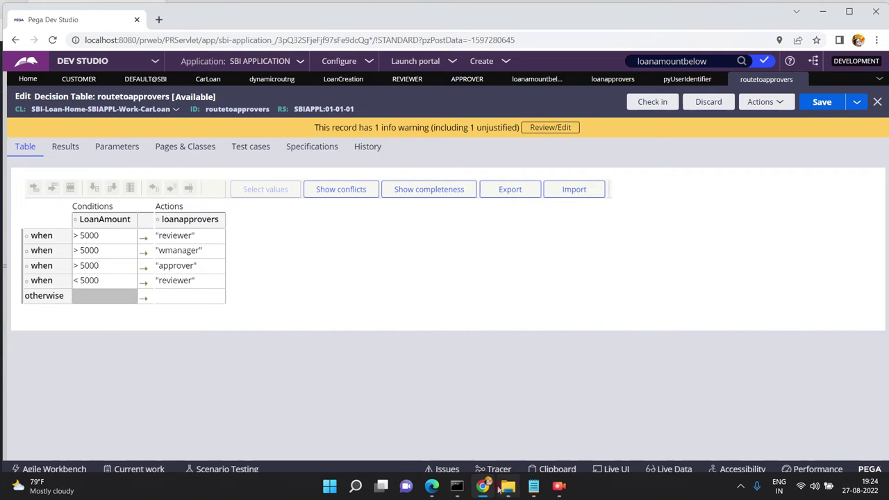
Reopen the CarLoan case type in Dev Studio and refresh it
{"action": "mouse_move", "coordinate": [487, 488]}
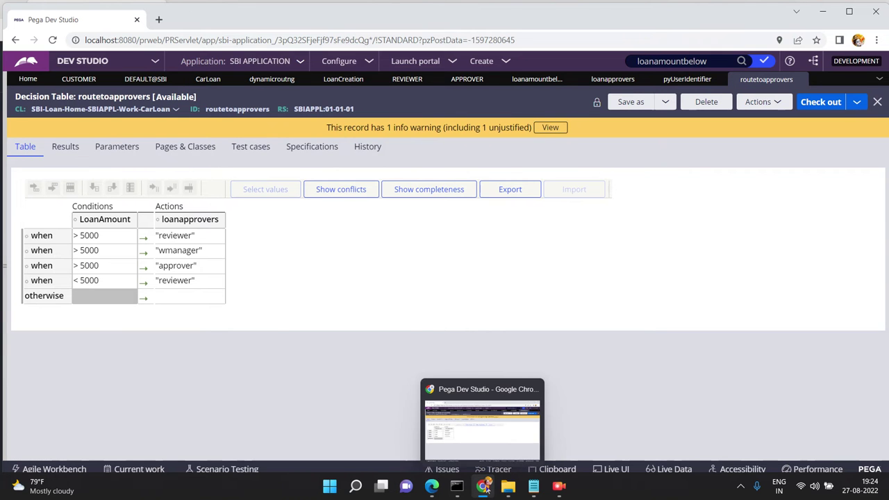
{"action": "left_click", "coordinate": [432, 485]}
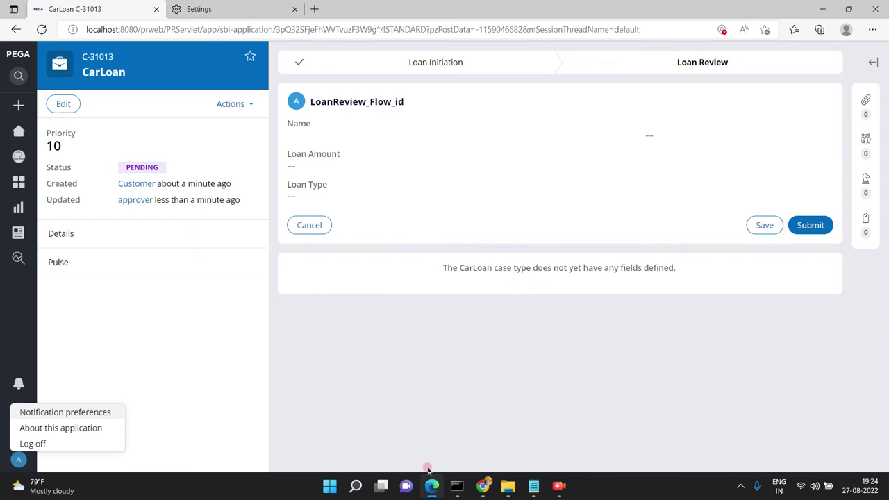
{"action": "left_click", "coordinate": [484, 486]}
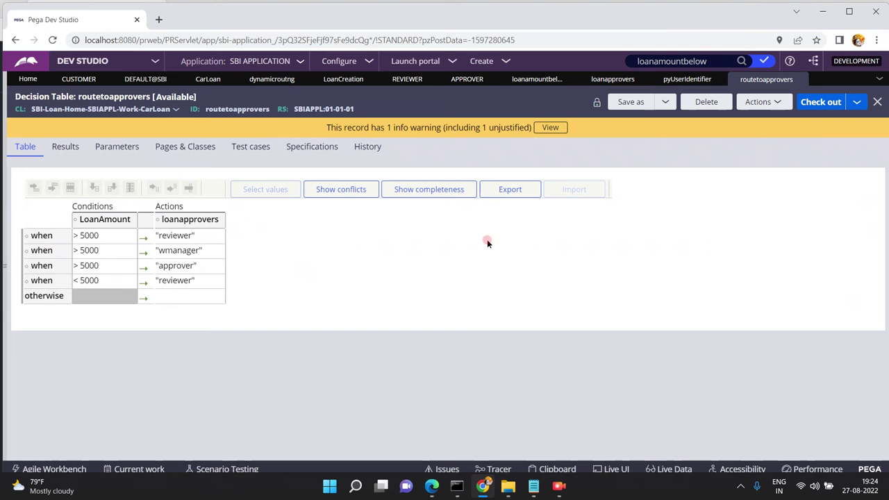
{"action": "left_click", "coordinate": [204, 79]}
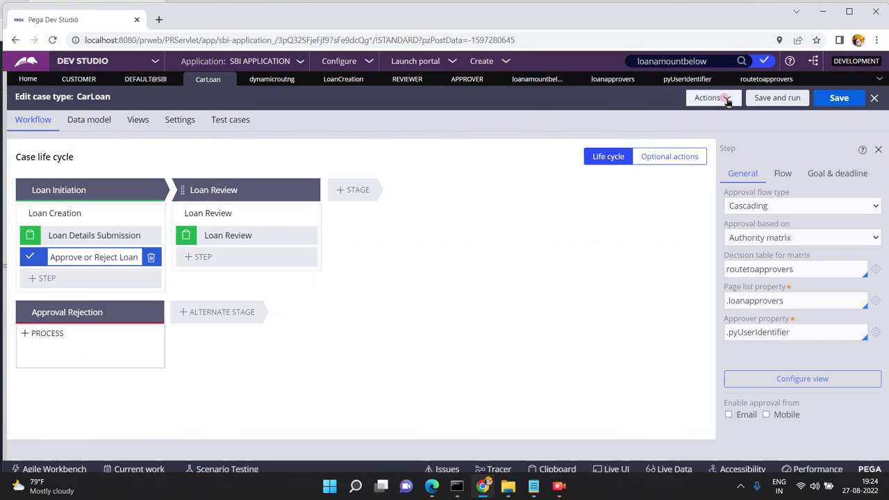
{"action": "left_click", "coordinate": [719, 101]}
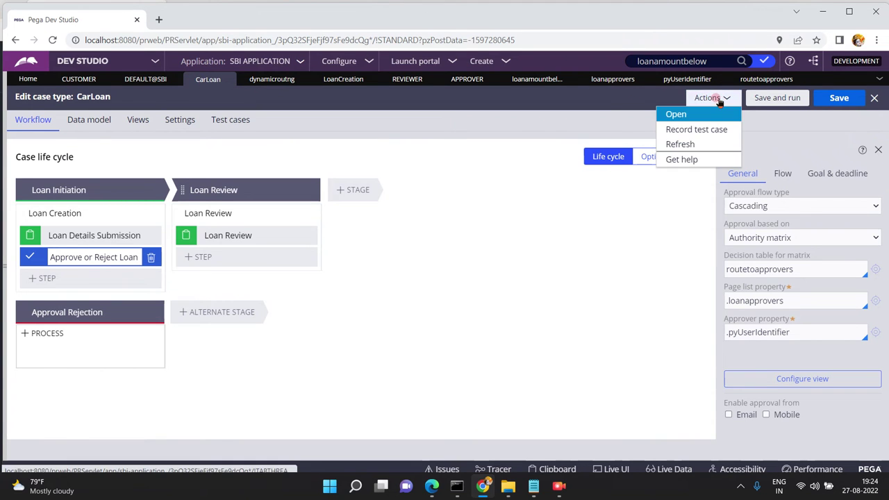
{"action": "left_click", "coordinate": [680, 145]}
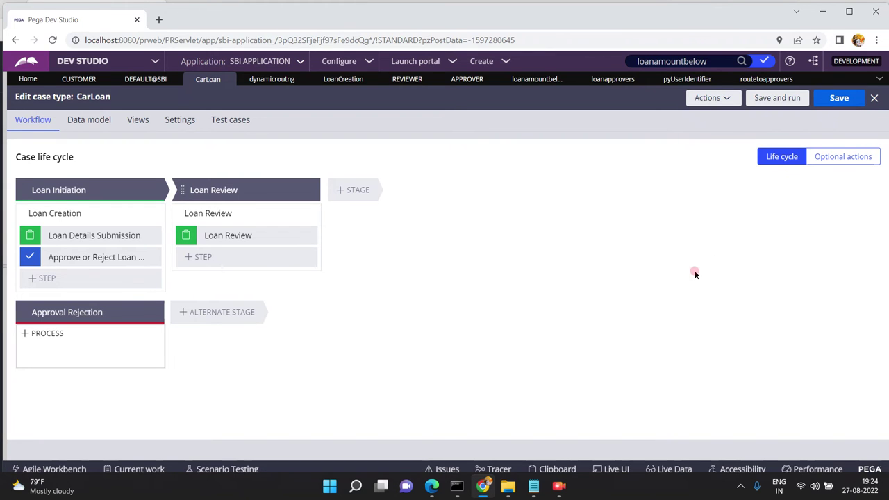
Switch to the Edge user portal, log off the approver account and sign in as customer with the saved credentials
{"action": "left_click", "coordinate": [431, 485]}
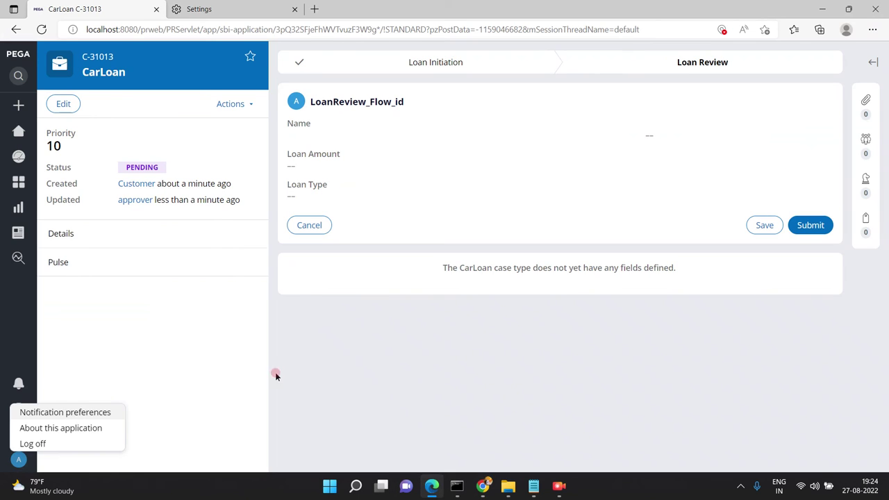
{"action": "left_click", "coordinate": [30, 444]}
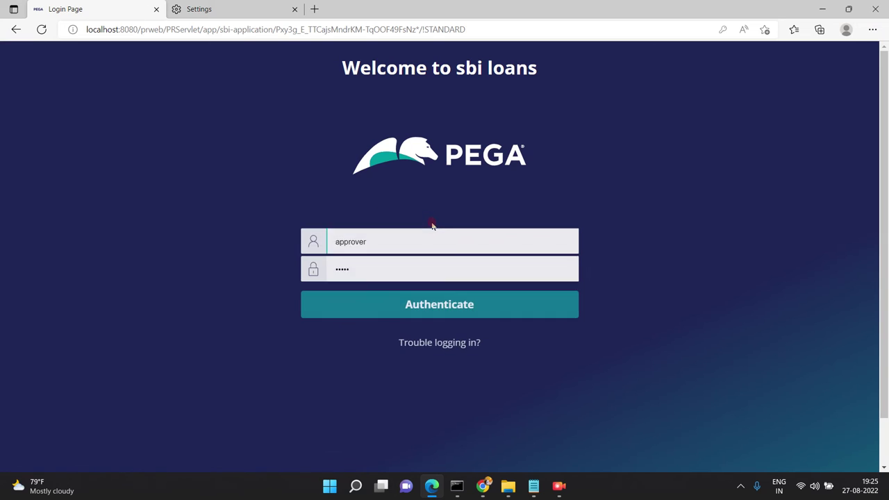
{"action": "left_click", "coordinate": [428, 232]}
{"action": "key", "text": "ctrl+a"}
{"action": "type", "text": "customer"}
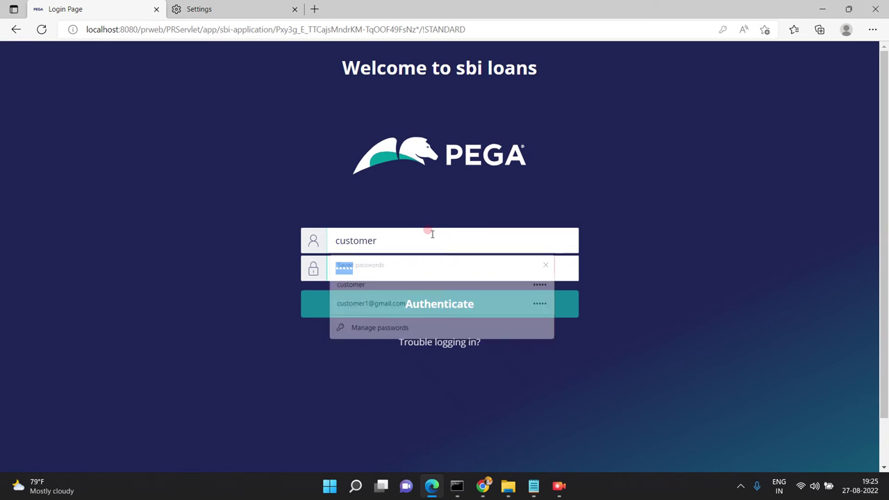
{"action": "key", "text": "Return"}
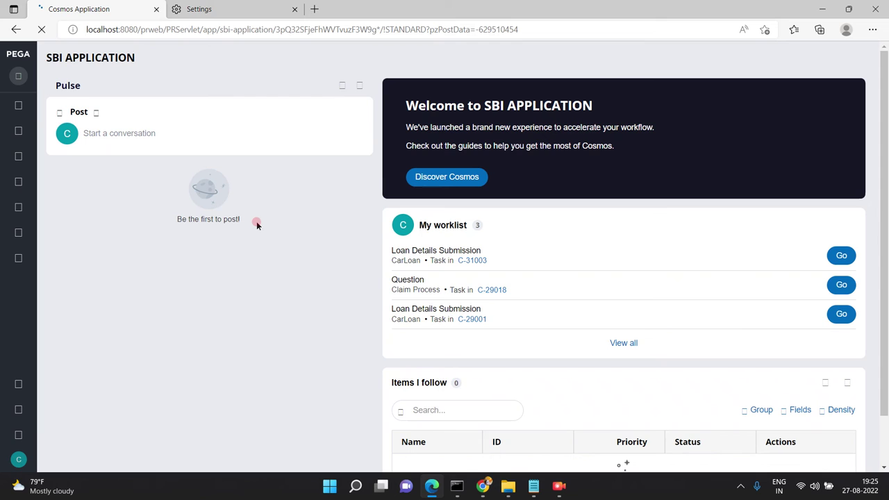
Create a new CarLoan case with a loan amount of 6700 and submit it
{"action": "mouse_move", "coordinate": [17, 106]}
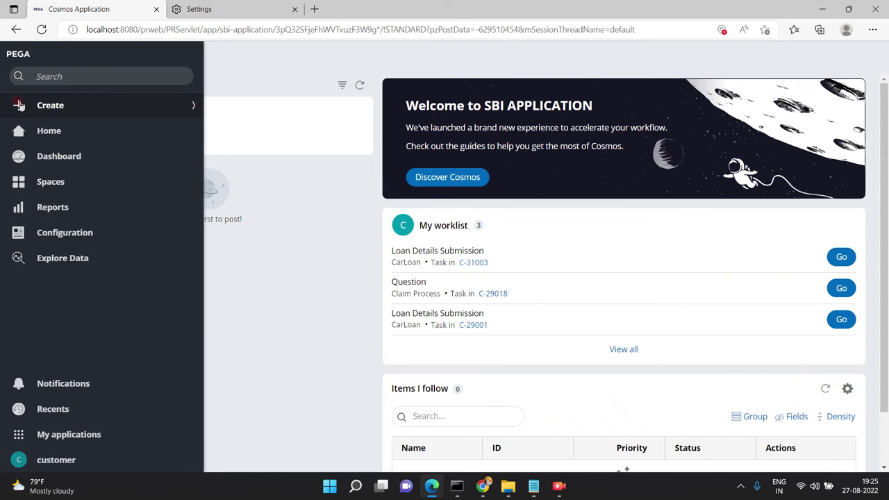
{"action": "left_click", "coordinate": [43, 109]}
{"action": "left_click", "coordinate": [53, 128]}
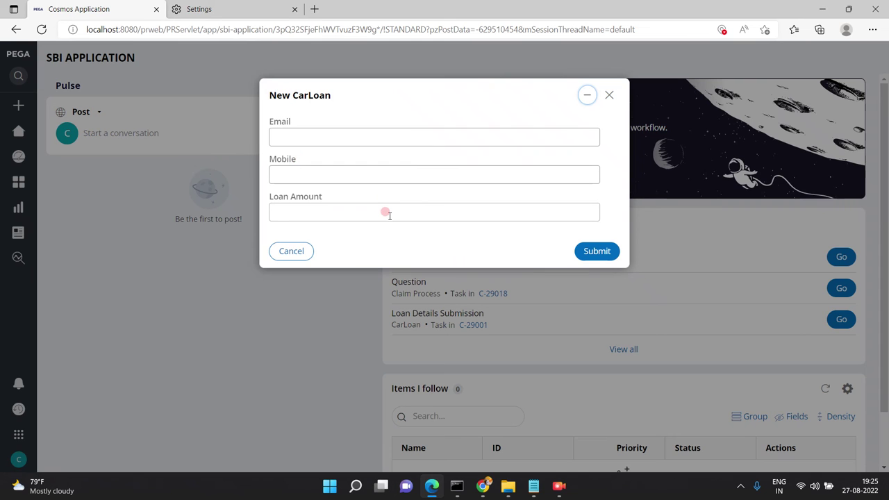
{"action": "left_click", "coordinate": [386, 213]}
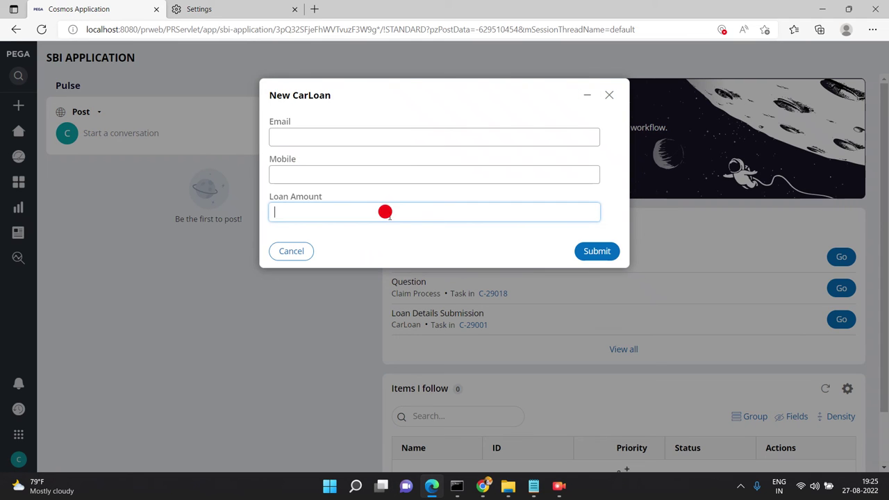
{"action": "type", "text": "6700"}
{"action": "left_click", "coordinate": [591, 251]}
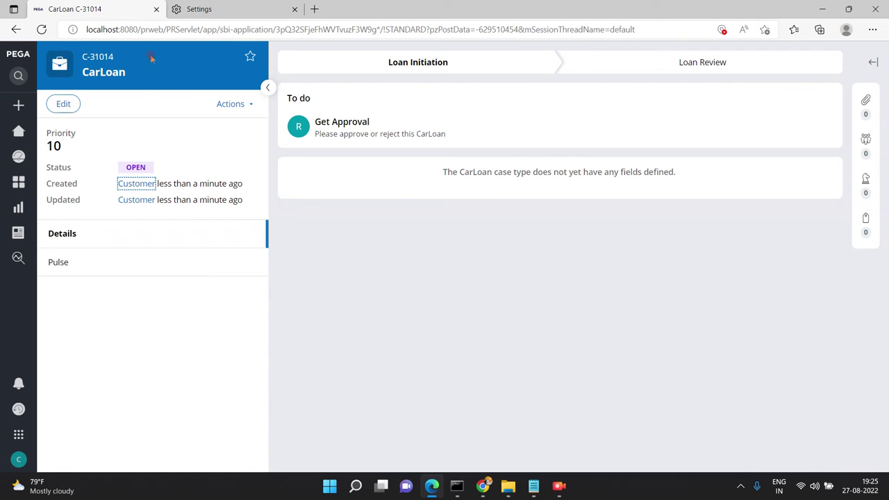
Log off the customer account and enter reviewer as the user name on the login page
{"action": "left_click", "coordinate": [21, 459]}
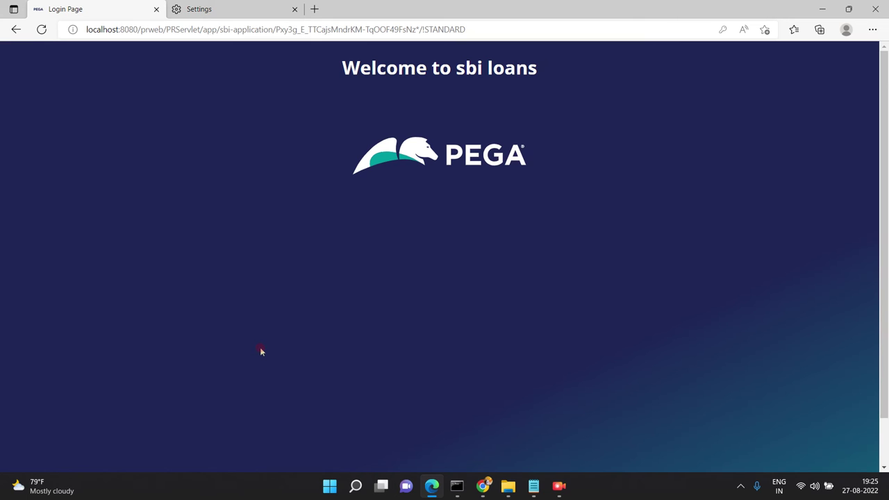
{"action": "left_click", "coordinate": [384, 240]}
{"action": "key", "text": "ctrl+a"}
{"action": "type", "text": "reviewer"}
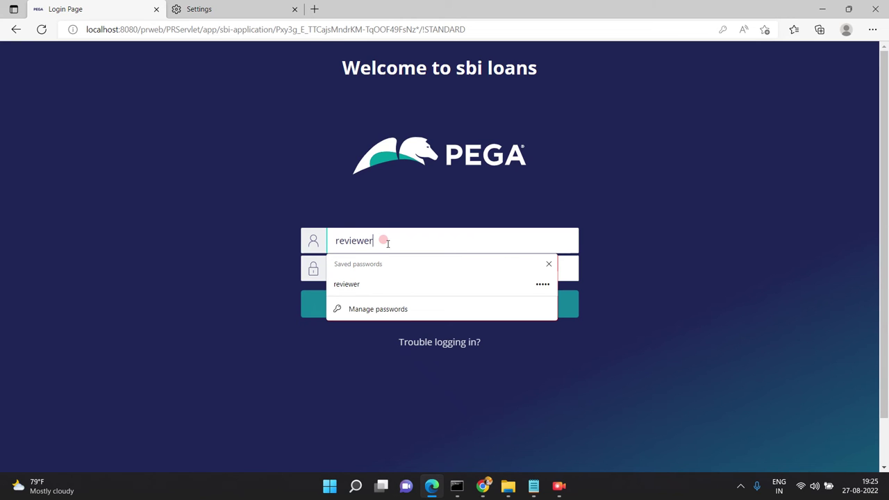
{"action": "double_click", "coordinate": [387, 242]}
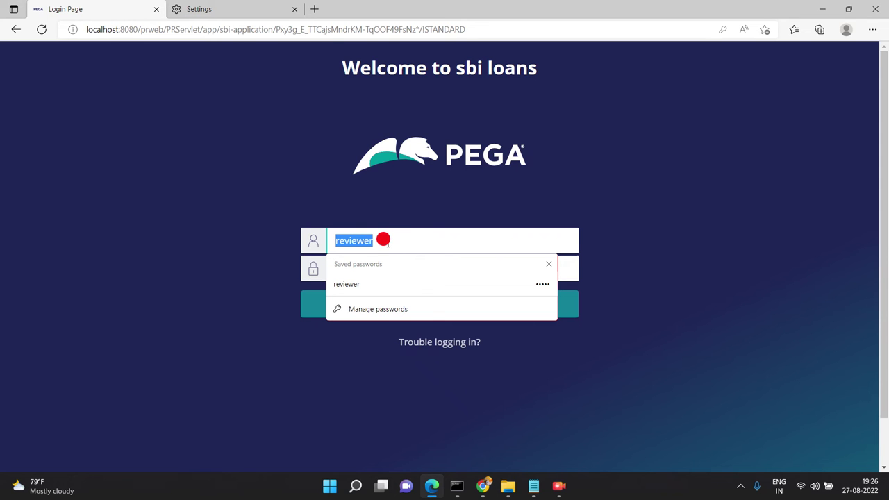
Review the approver order in the routetoapprovers decision table in Chrome, and return to the Edge login page
{"action": "left_click", "coordinate": [482, 485]}
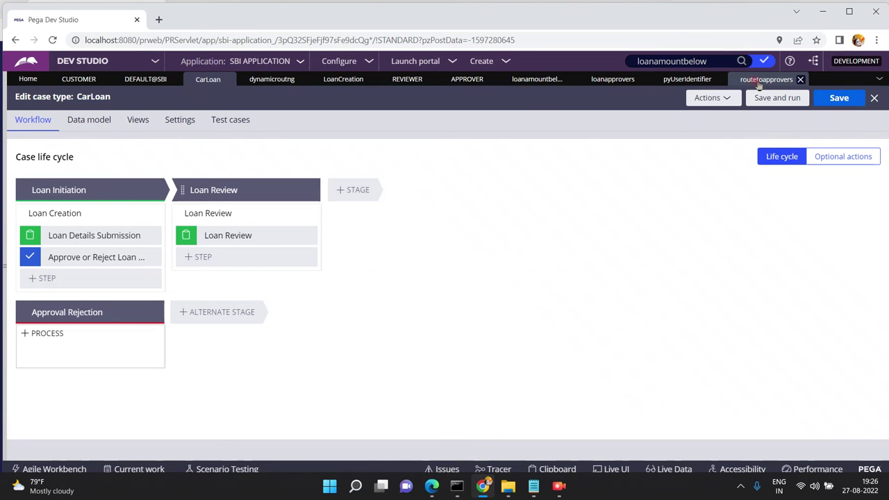
{"action": "left_click", "coordinate": [759, 81]}
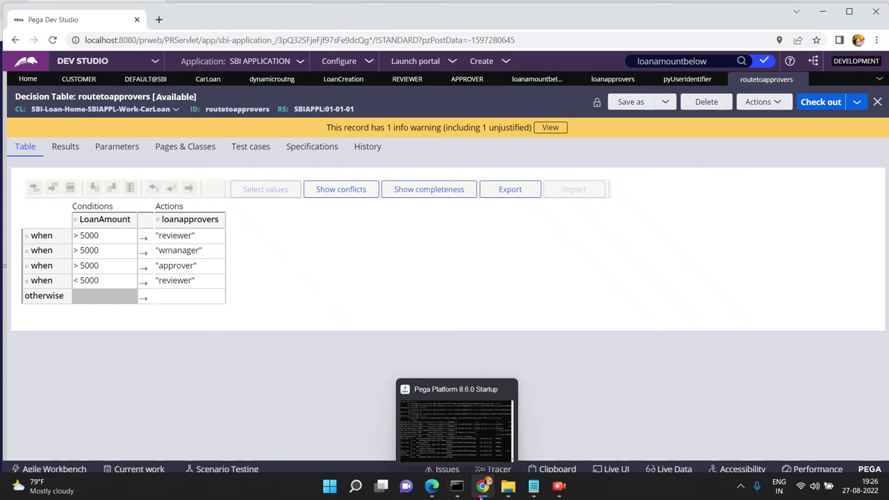
{"action": "left_click", "coordinate": [431, 489]}
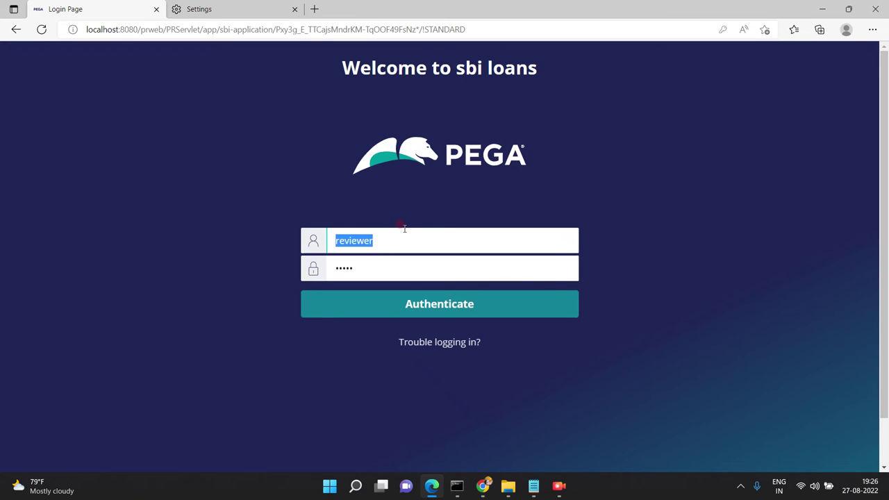
Sign in as approver with the saved credentials, examine the worklist for the new CarLoan case, and log off
{"action": "type", "text": "approver"}
{"action": "key", "text": "Down"}
{"action": "key", "text": "Return"}
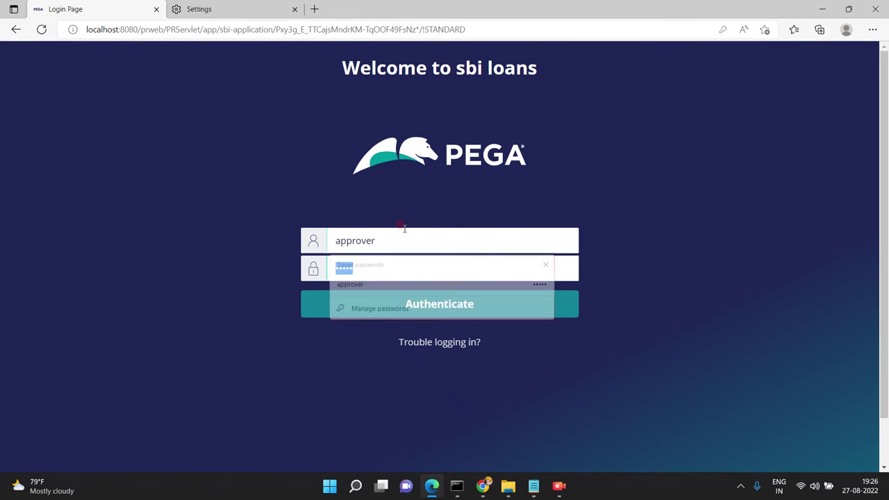
{"action": "key", "text": "Return"}
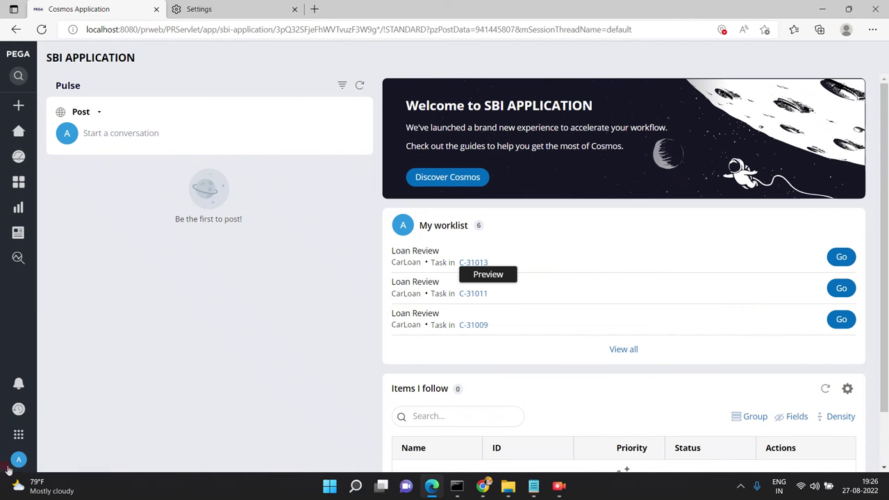
{"action": "left_click", "coordinate": [16, 461]}
{"action": "left_click", "coordinate": [32, 443]}
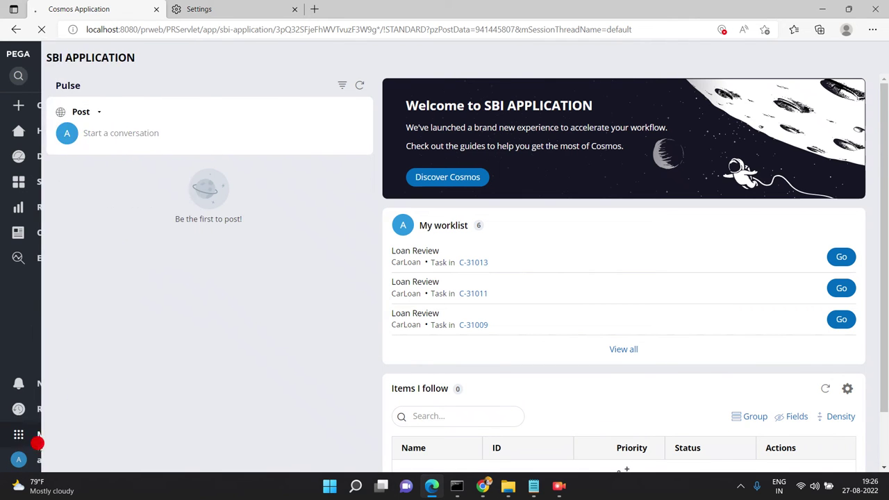
Sign in to the portal as reviewer using the saved login credentials
{"action": "left_click", "coordinate": [412, 236]}
{"action": "type", "text": "reveiw"}
{"action": "key", "text": "Tab"}
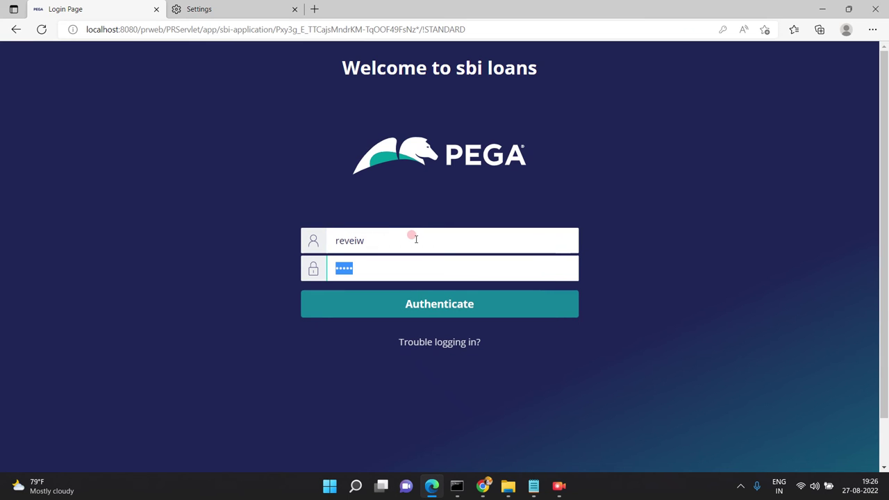
{"action": "left_click", "coordinate": [415, 239]}
{"action": "key", "text": "BackSpace"}
{"action": "key", "text": "BackSpace"}
{"action": "key", "text": "BackSpace"}
{"action": "key", "text": "BackSpace"}
{"action": "key", "text": "BackSpace"}
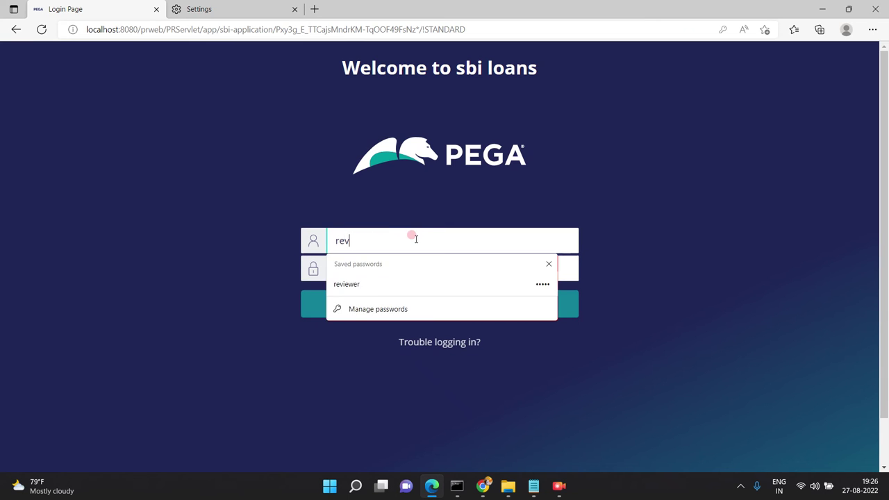
{"action": "left_click", "coordinate": [358, 286]}
{"action": "left_click", "coordinate": [378, 303]}
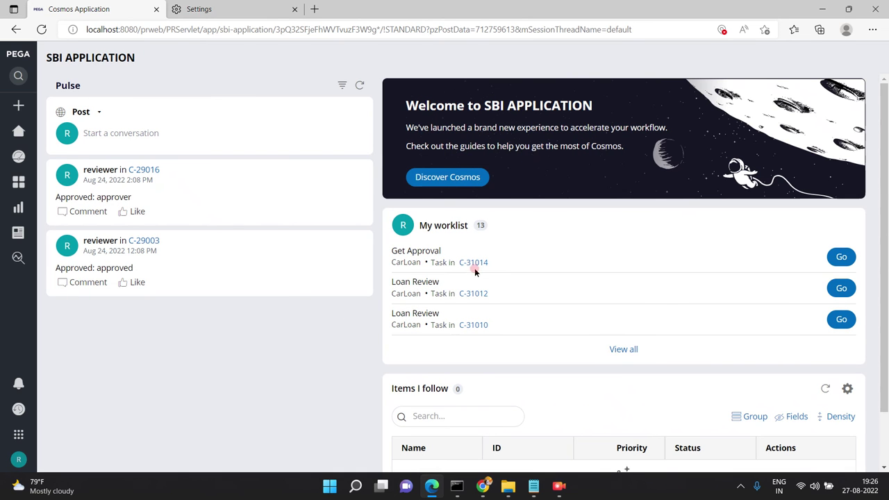
Open the CarLoan case awaiting Get Approval from the reviewer's worklist and approve it with the note "adsafdsa"
{"action": "mouse_move", "coordinate": [477, 270]}
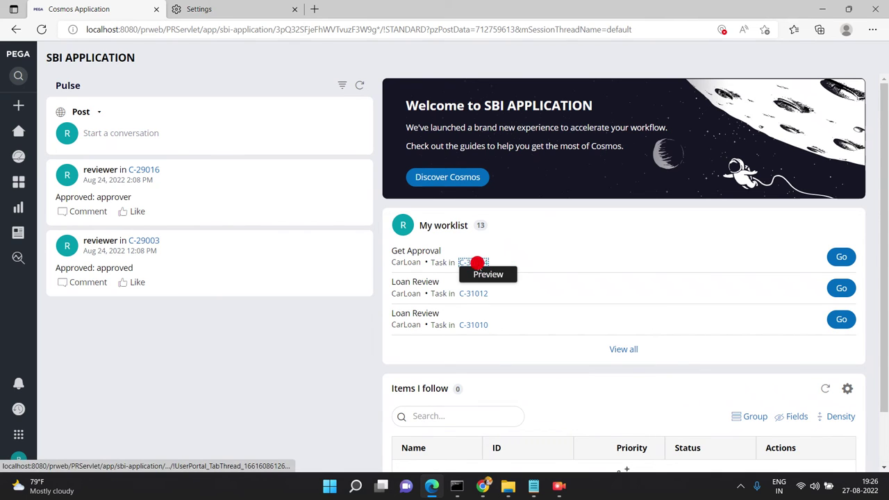
{"action": "left_click", "coordinate": [477, 264]}
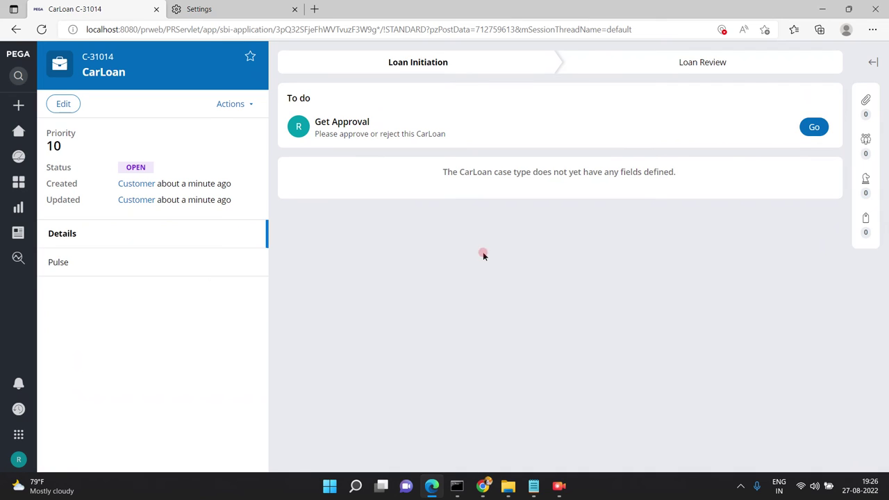
{"action": "left_click", "coordinate": [811, 123]}
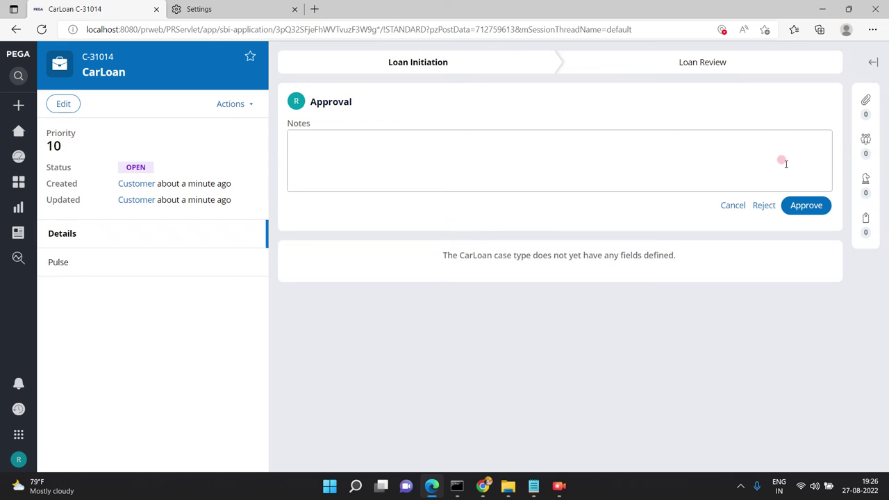
{"action": "left_click", "coordinate": [687, 150]}
{"action": "type", "text": "adsafdsa"}
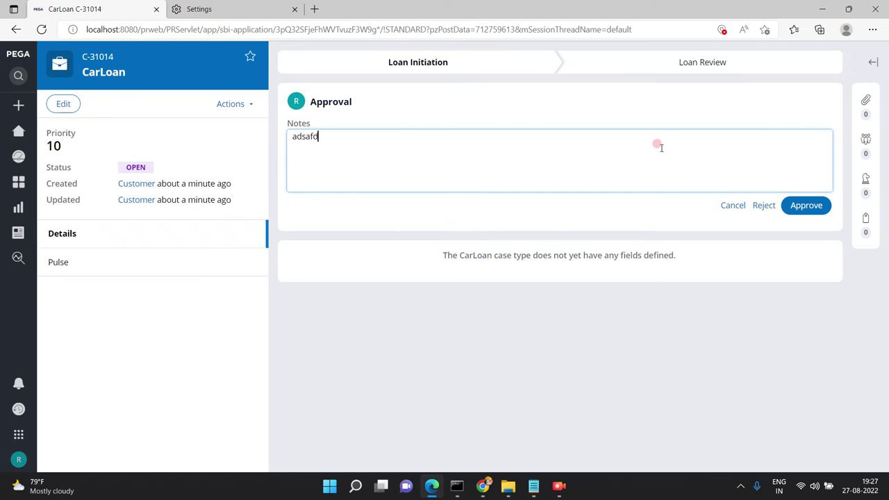
{"action": "left_click", "coordinate": [813, 206]}
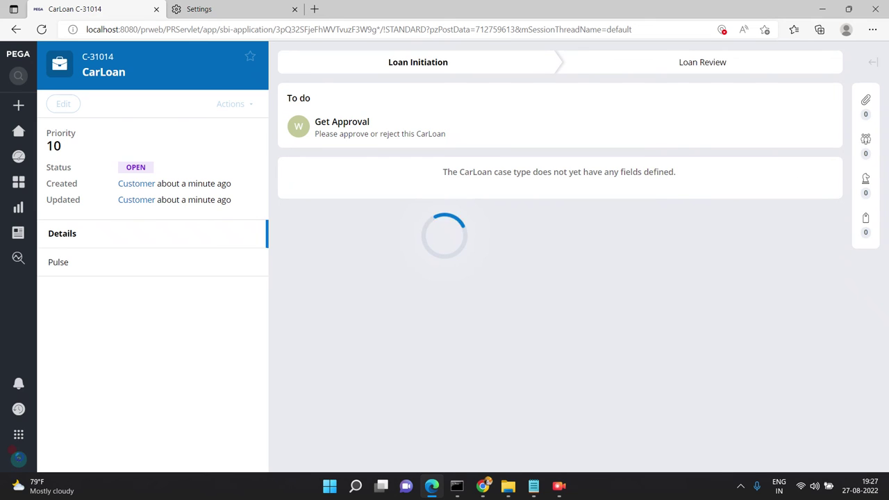
Log off as reviewer and sign in to the portal as approver with the saved login credentials
{"action": "left_click", "coordinate": [18, 464]}
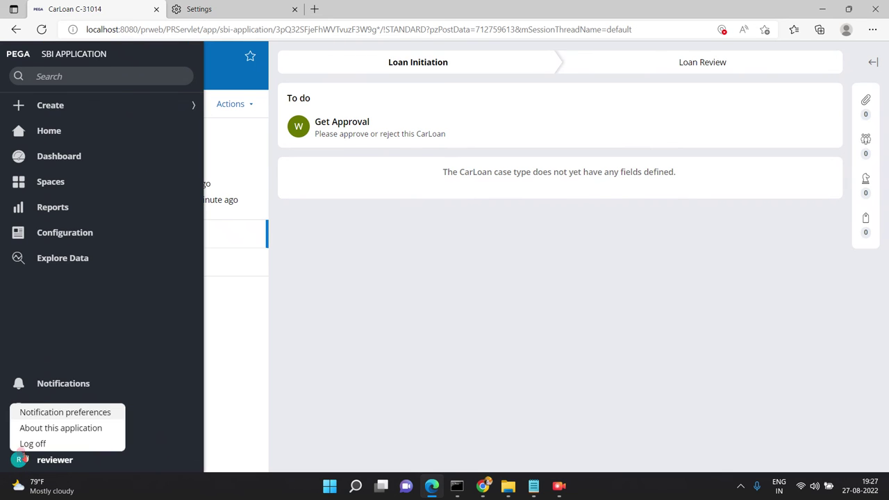
{"action": "left_click", "coordinate": [28, 442]}
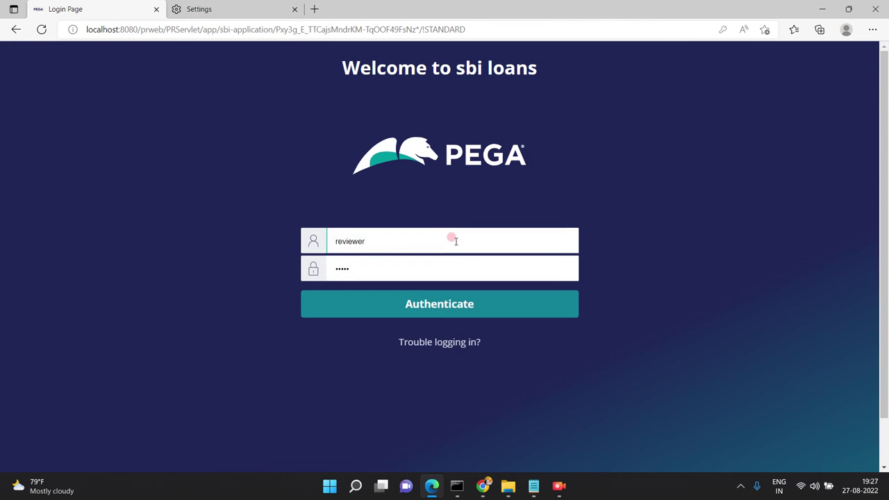
{"action": "left_click", "coordinate": [453, 239]}
{"action": "double_click", "coordinate": [448, 237]}
{"action": "type", "text": "approver"}
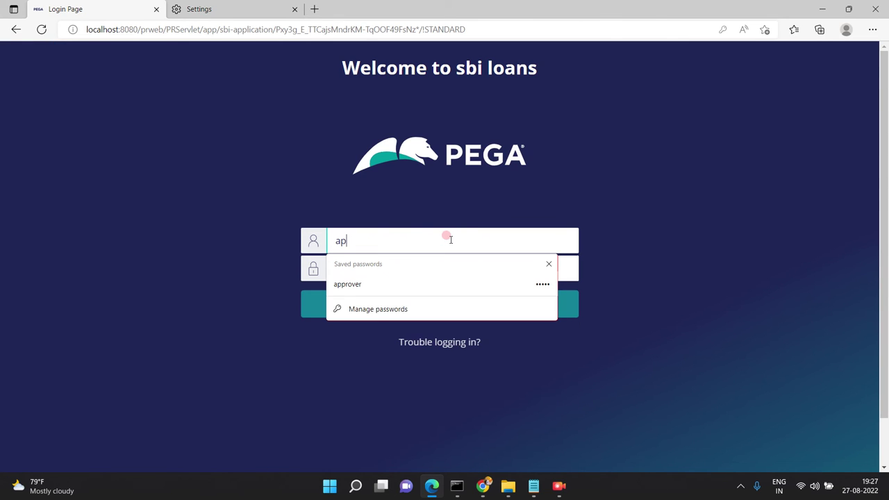
{"action": "key", "text": "Tab"}
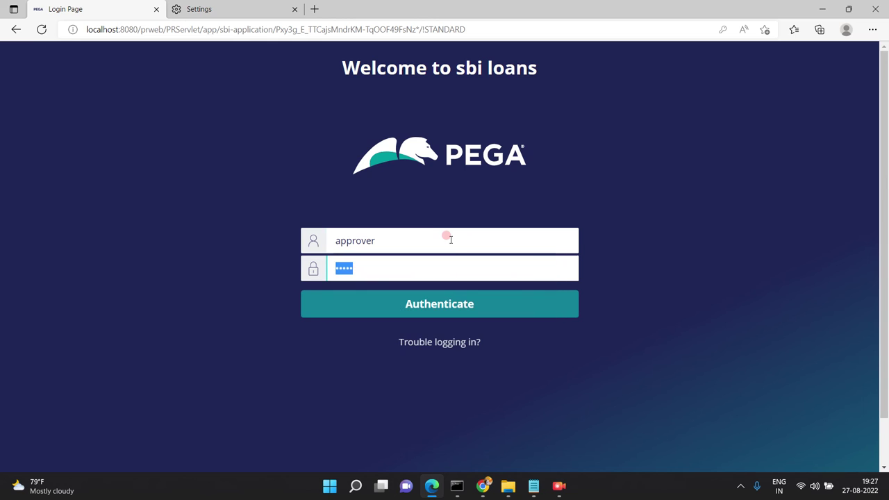
{"action": "key", "text": "Return"}
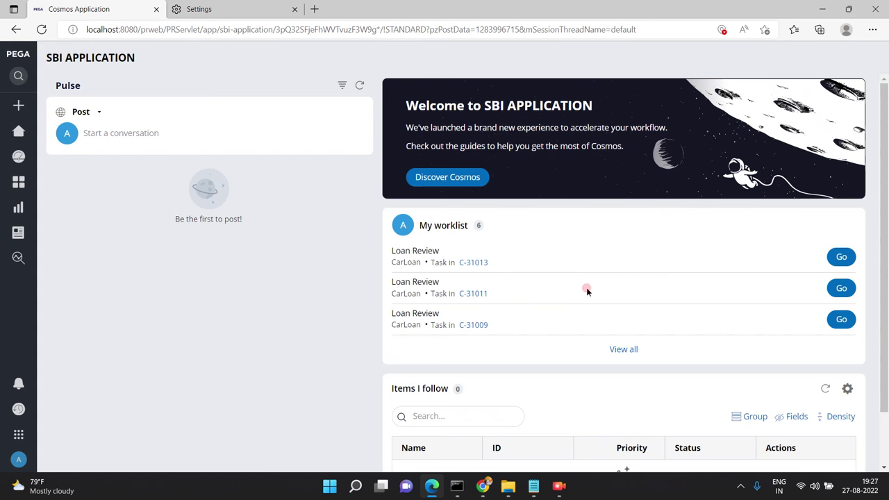
Examine the approver's worklist for the newly forwarded CarLoan case and log off from the portal
{"action": "mouse_move", "coordinate": [19, 477]}
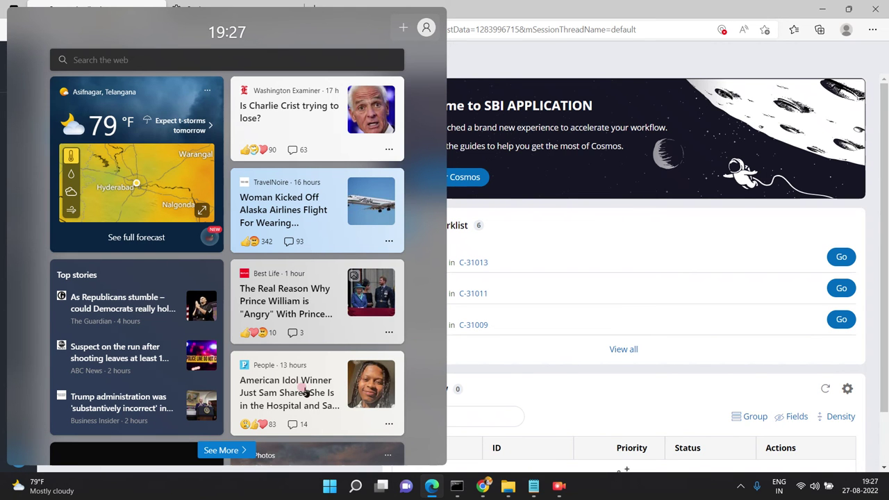
{"action": "left_click", "coordinate": [39, 484]}
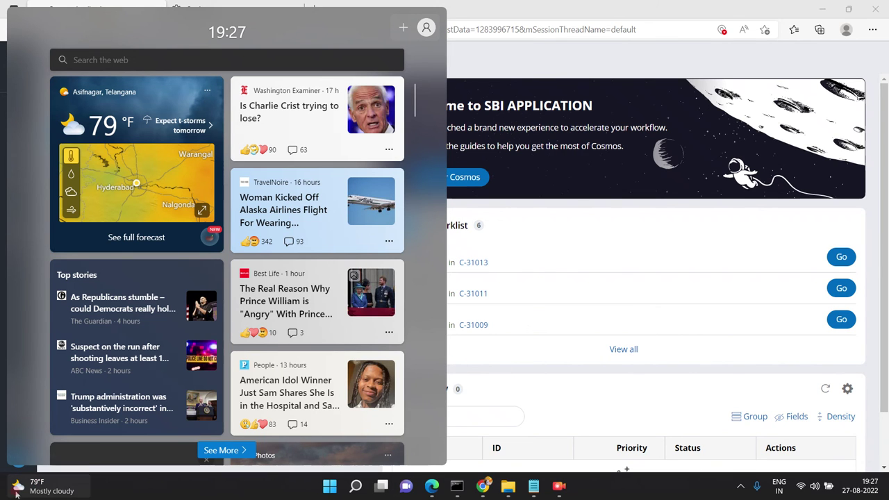
{"action": "left_click", "coordinate": [17, 487]}
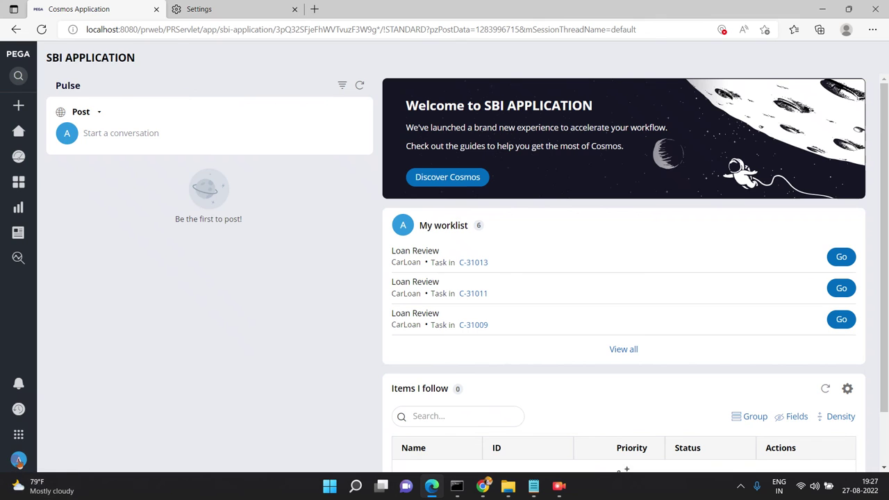
{"action": "left_click", "coordinate": [19, 461]}
{"action": "left_click", "coordinate": [32, 443]}
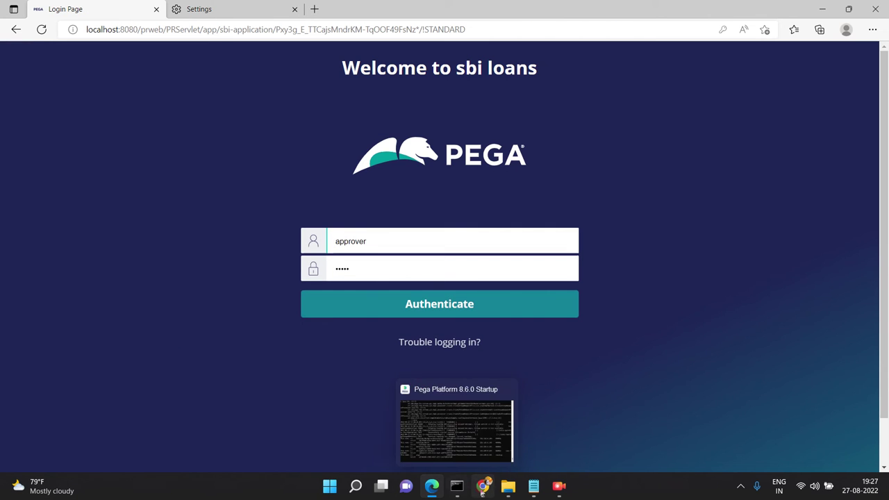
Check the approver order in Chrome's routetoapprovers decision table, and sign in to the Edge portal as wmanager with the saved credentials
{"action": "left_click", "coordinate": [482, 487]}
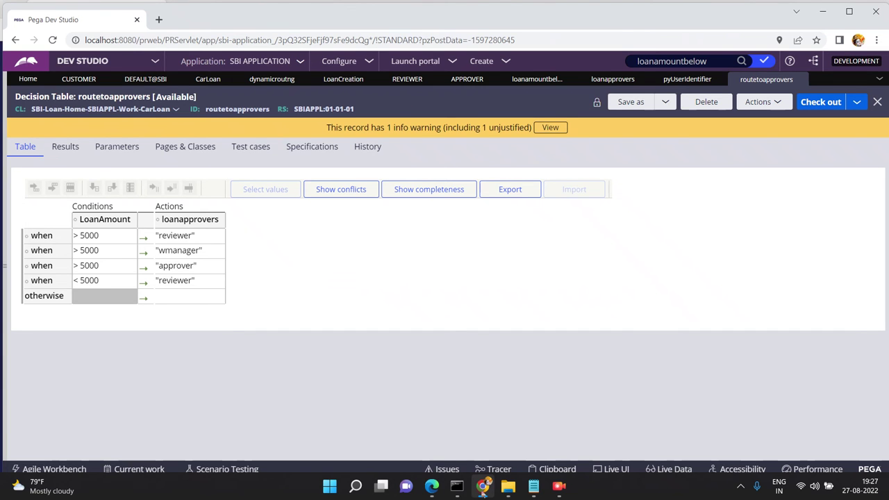
{"action": "left_click", "coordinate": [432, 485]}
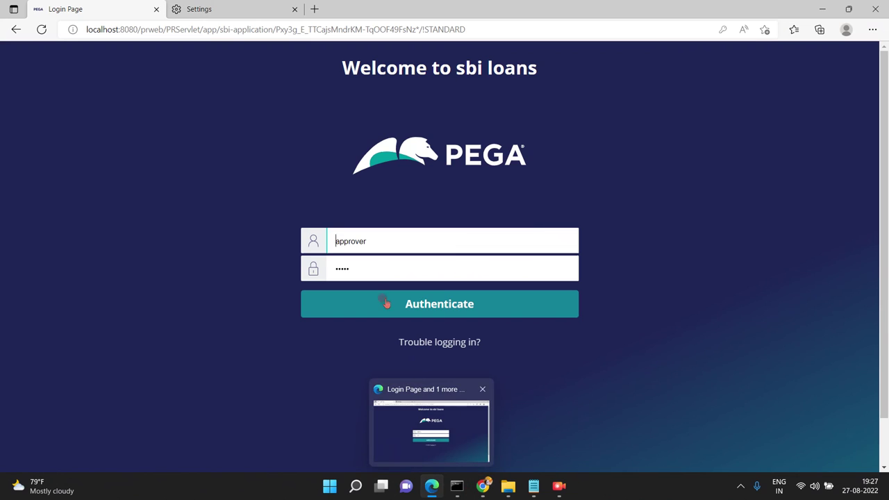
{"action": "left_click", "coordinate": [388, 238]}
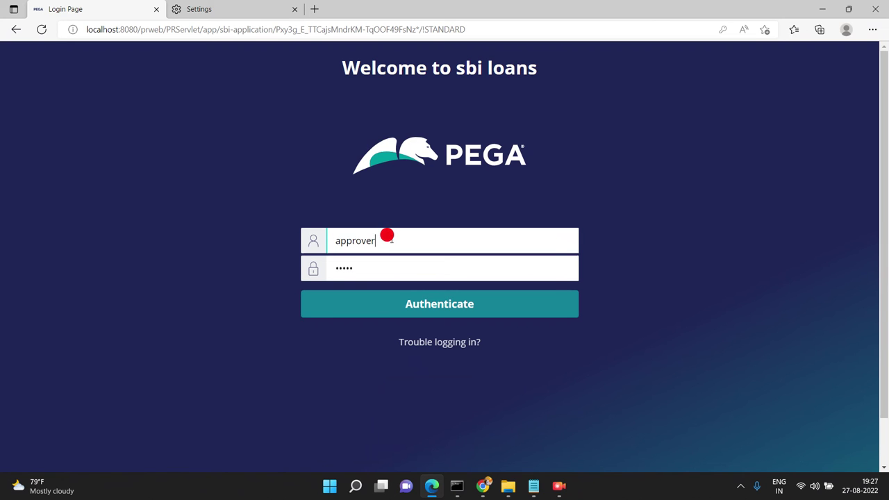
{"action": "double_click", "coordinate": [391, 239]}
{"action": "type", "text": "w"}
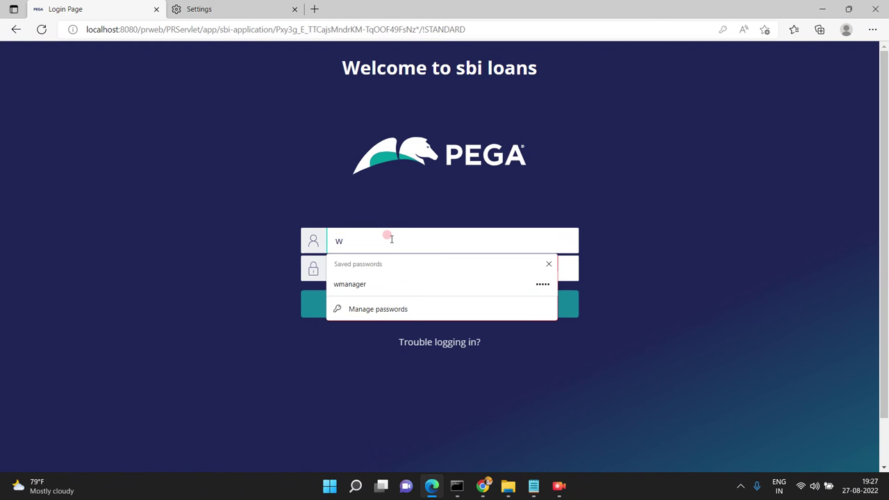
{"action": "left_click", "coordinate": [356, 285]}
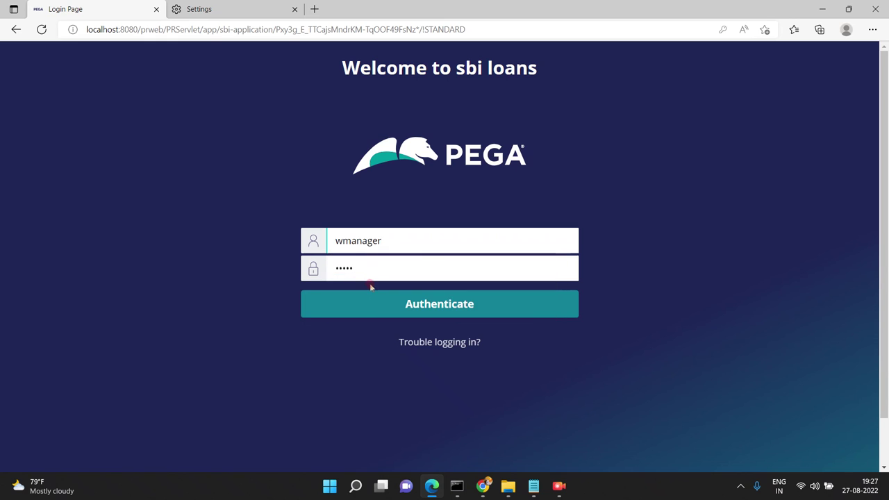
{"action": "left_click", "coordinate": [385, 309]}
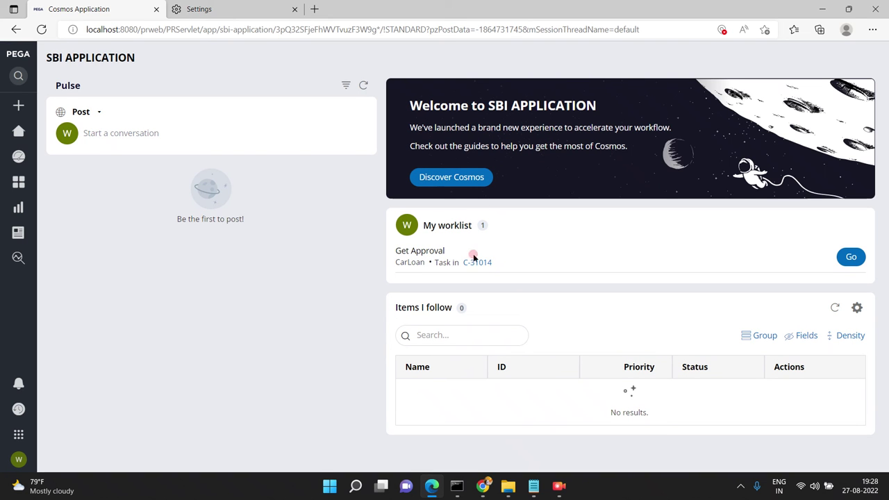
Open the CarLoan case C-31014 from wmanager's worklist and approve it with the note "adfsaf"
{"action": "left_click", "coordinate": [478, 263]}
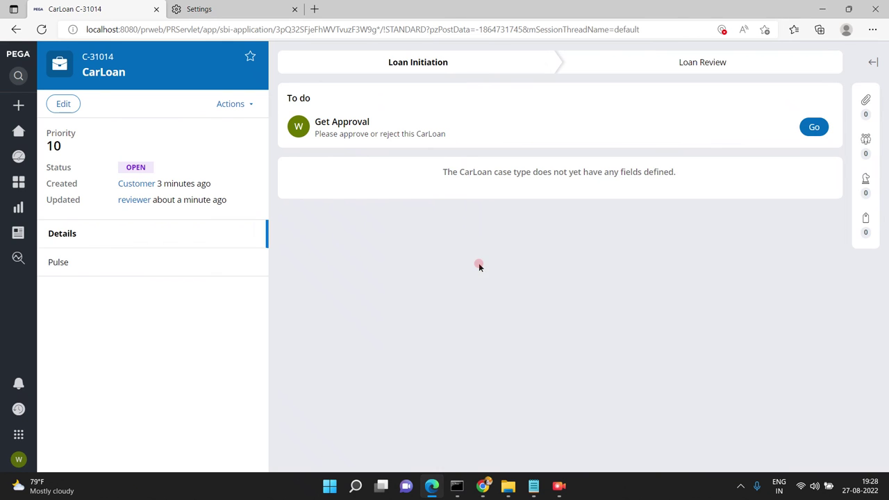
{"action": "left_click", "coordinate": [813, 127]}
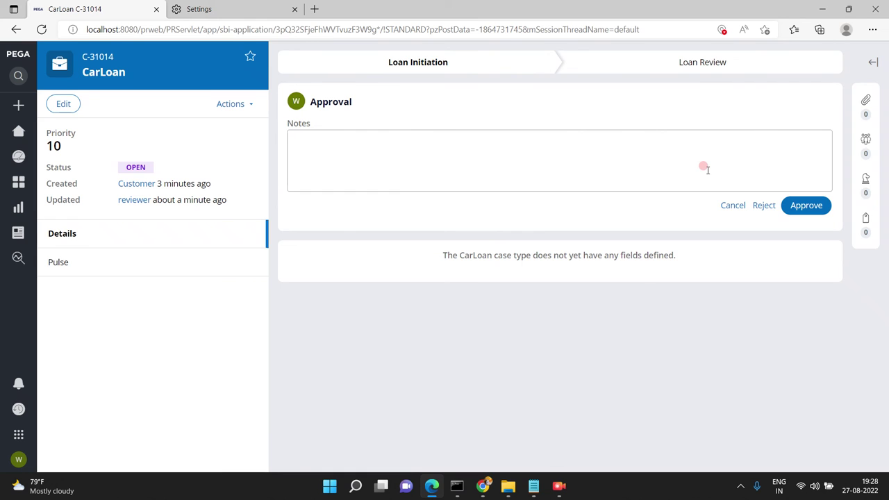
{"action": "left_click", "coordinate": [552, 168]}
{"action": "type", "text": "adfsaf"}
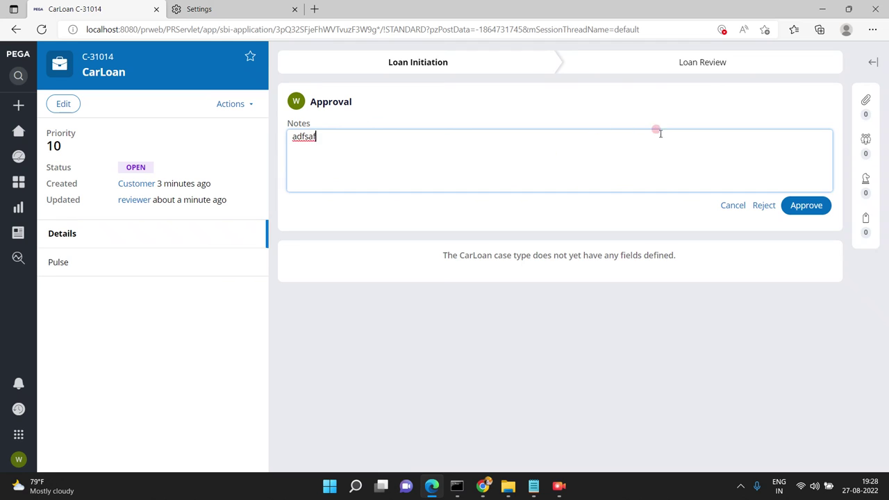
{"action": "left_click", "coordinate": [804, 206]}
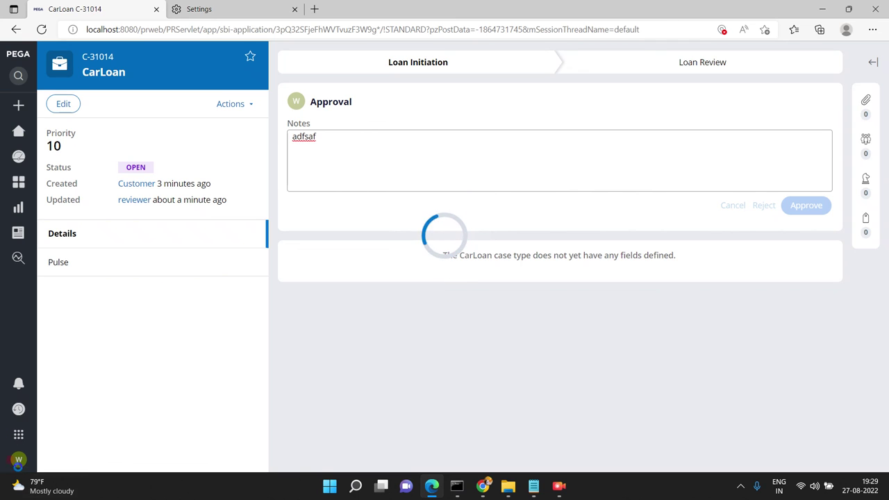
Dismiss the widgets board, reload the stuck CarLoan case page, and close the Edge browser
{"action": "key", "text": "super+w"}
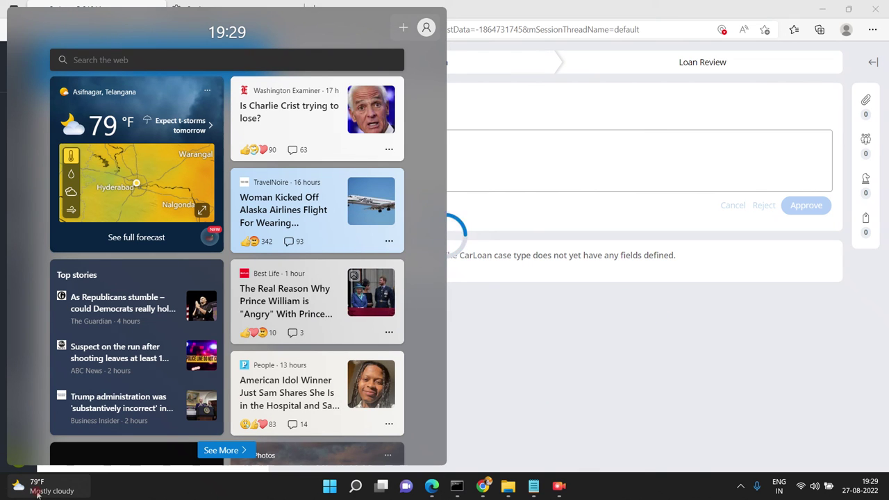
{"action": "left_click", "coordinate": [37, 489]}
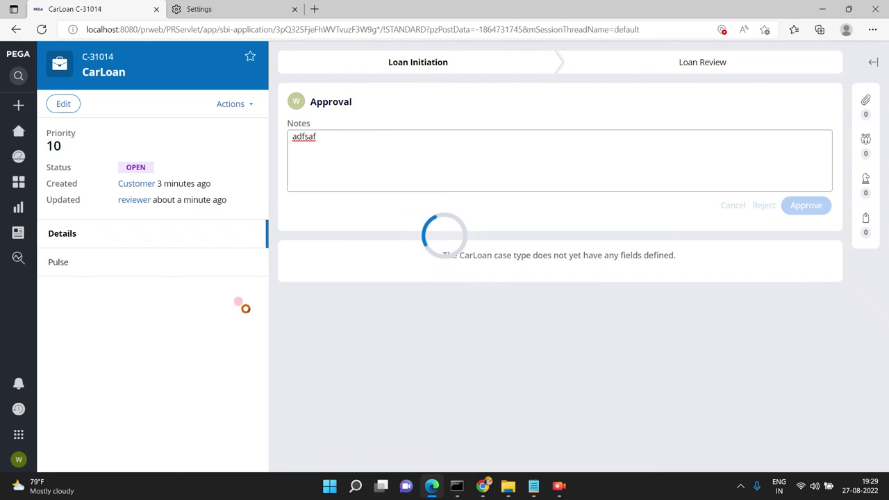
{"action": "double_click", "coordinate": [641, 30]}
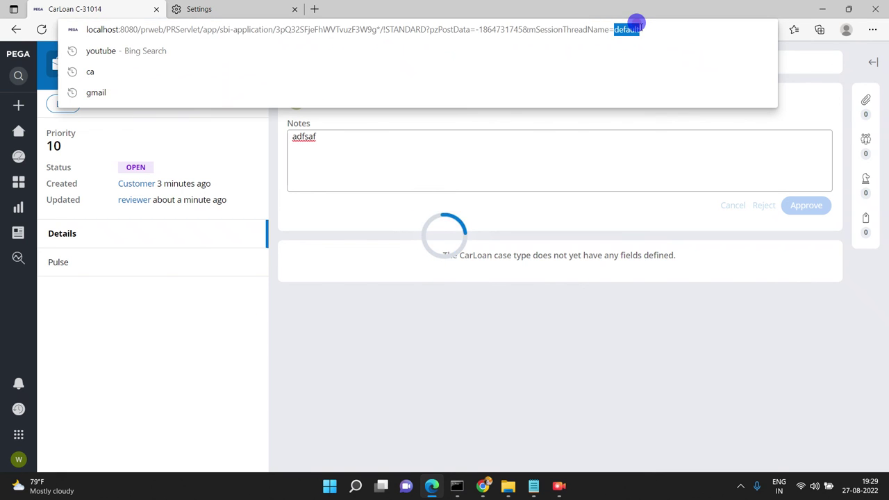
{"action": "key", "text": "Return"}
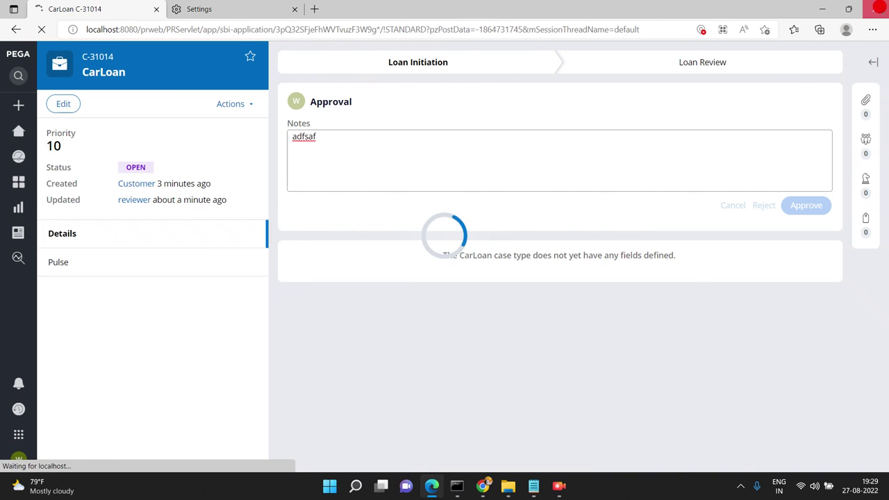
{"action": "left_click", "coordinate": [682, 164]}
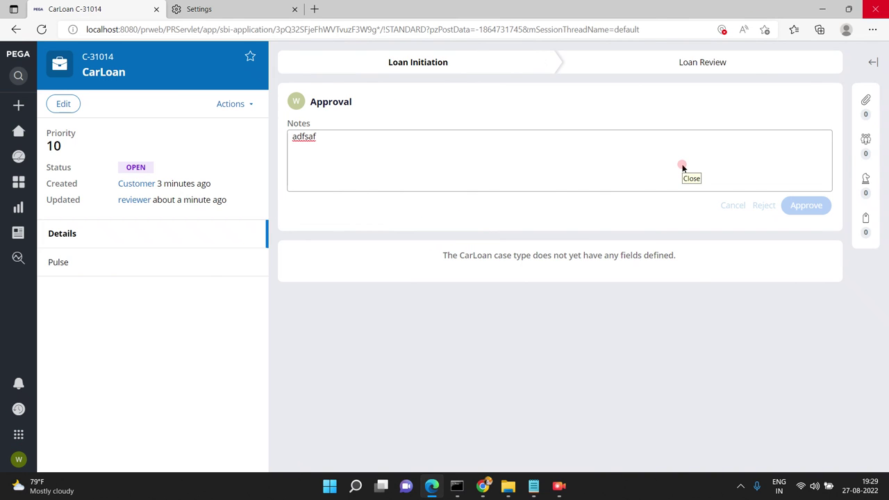
Switch to Chrome and examine the CarLoan case life cycle, its Approval Rejection stage, and the LoanCreation flow
{"action": "left_click", "coordinate": [481, 487]}
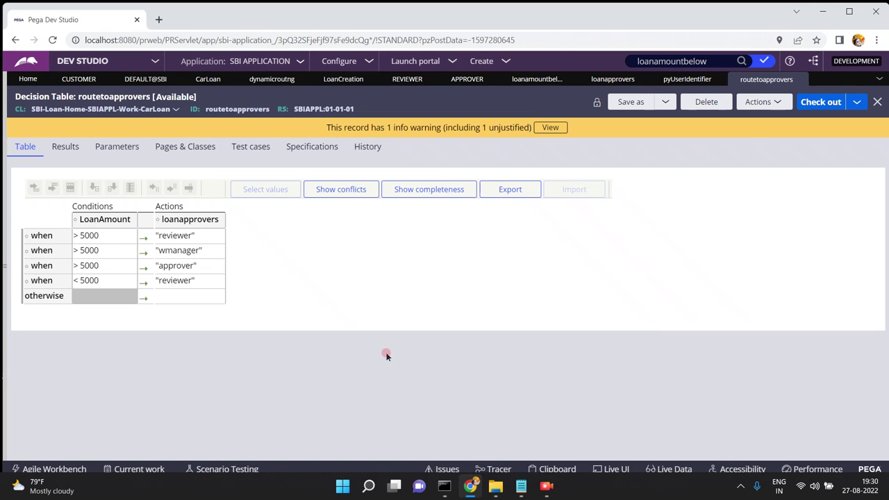
{"action": "left_click", "coordinate": [206, 79]}
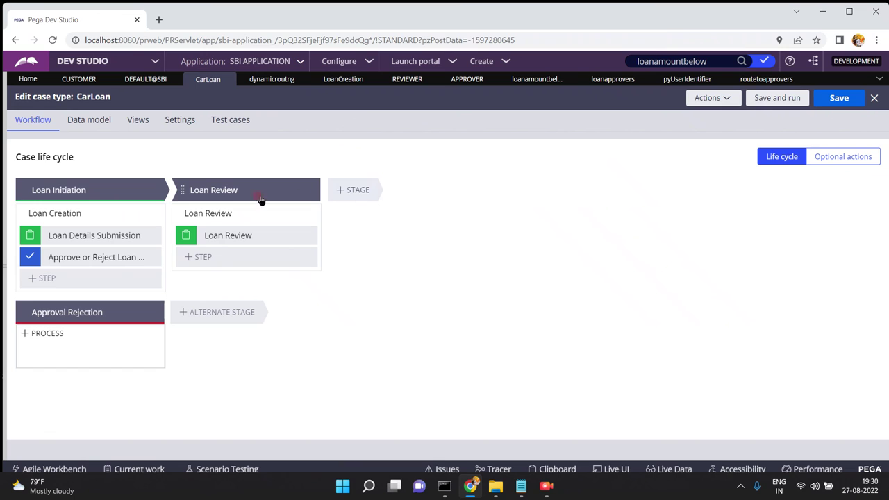
{"action": "left_click", "coordinate": [86, 319]}
{"action": "left_click", "coordinate": [57, 337]}
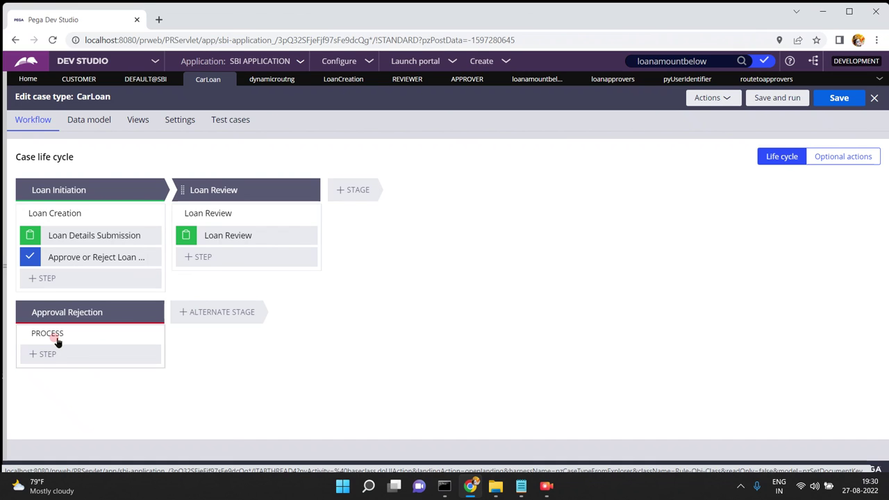
{"action": "left_click", "coordinate": [163, 295]}
{"action": "left_click", "coordinate": [79, 311]}
{"action": "left_click", "coordinate": [66, 337]}
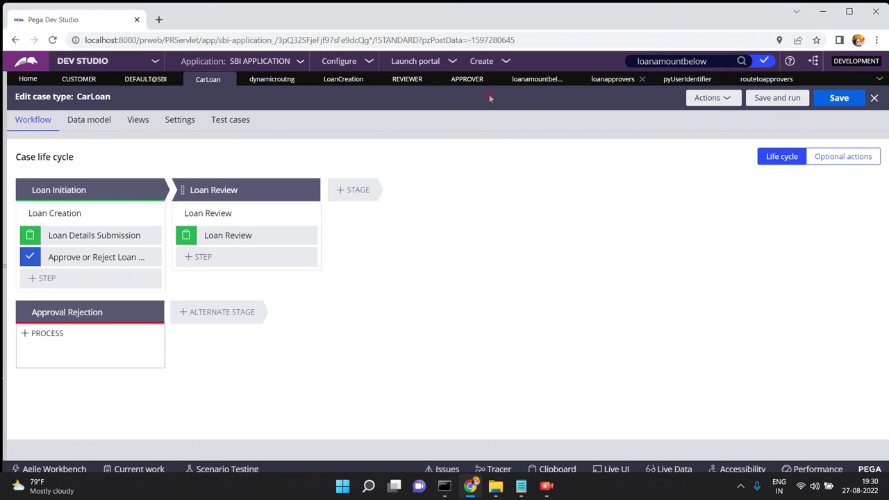
{"action": "left_click", "coordinate": [339, 80]}
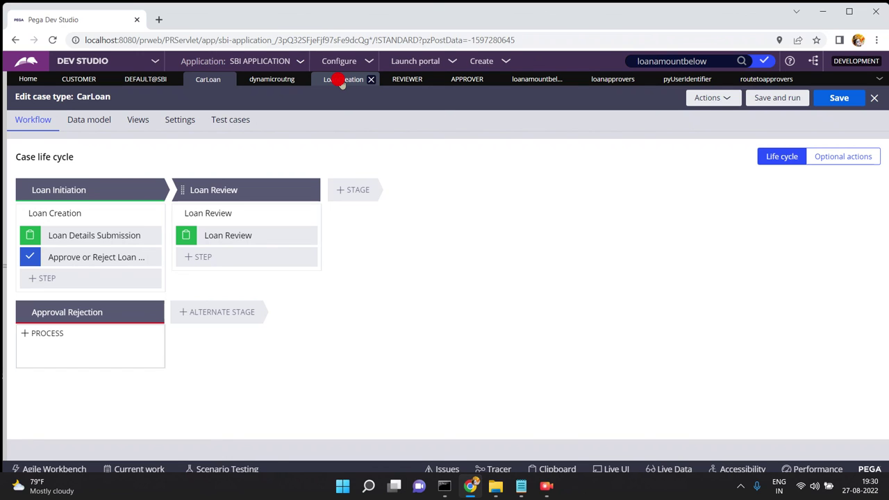
Close Chrome by ending its unresponsive process, and minimize the pegak Notepad window
{"action": "left_click", "coordinate": [882, 15]}
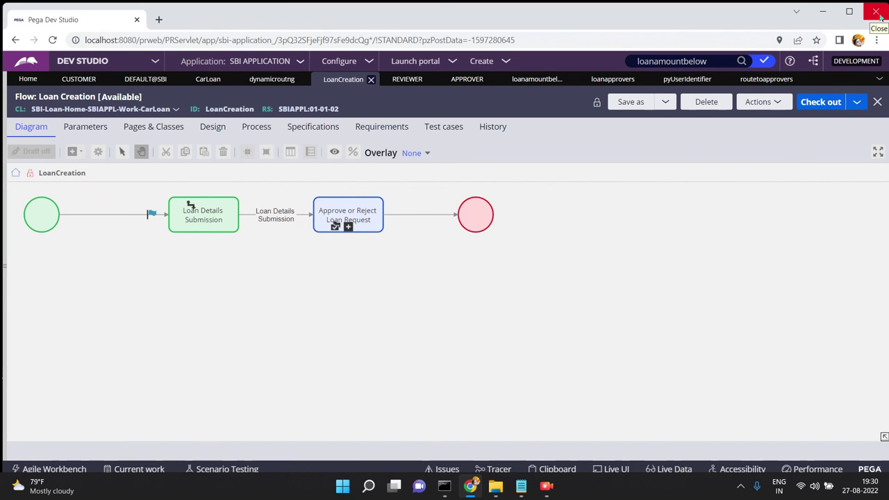
{"action": "left_click", "coordinate": [879, 14]}
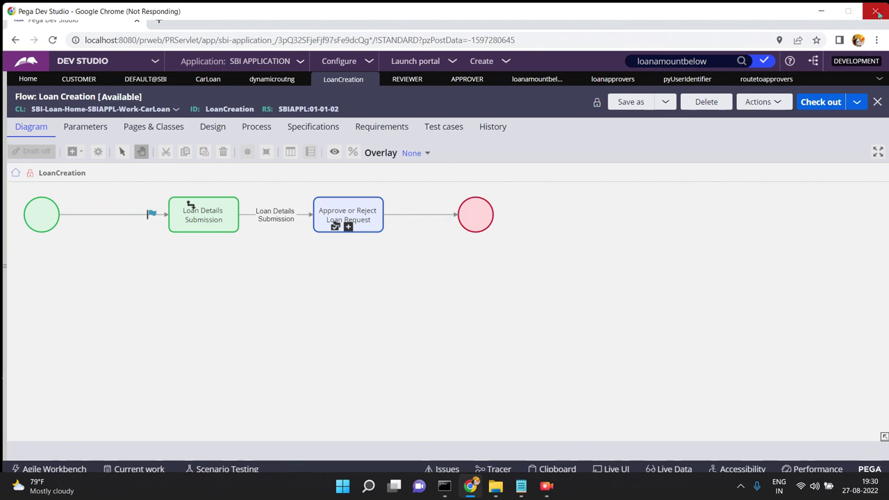
{"action": "left_click", "coordinate": [630, 141]}
{"action": "left_click", "coordinate": [594, 154]}
{"action": "left_click", "coordinate": [606, 166]}
{"action": "left_click", "coordinate": [603, 162]}
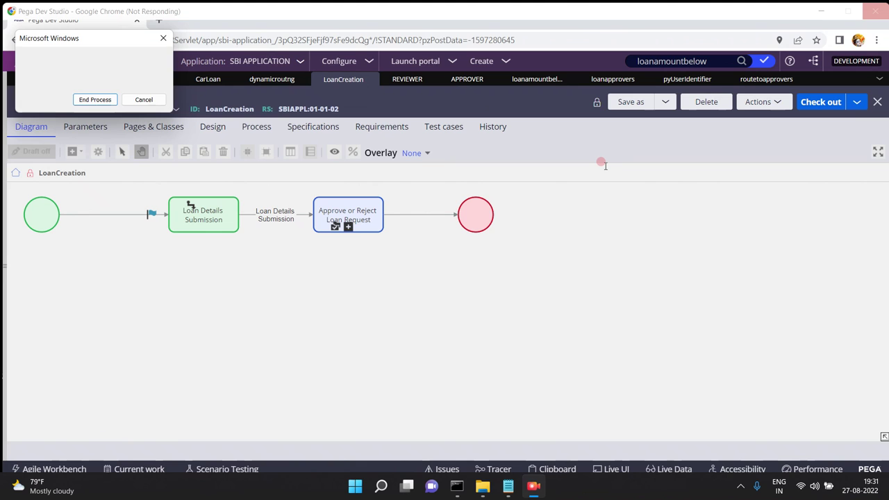
{"action": "key", "text": "Return"}
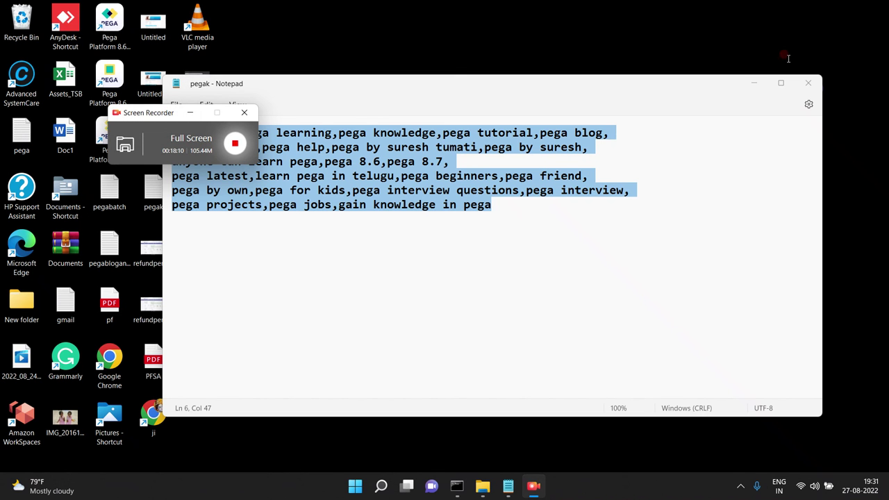
{"action": "left_click", "coordinate": [754, 86]}
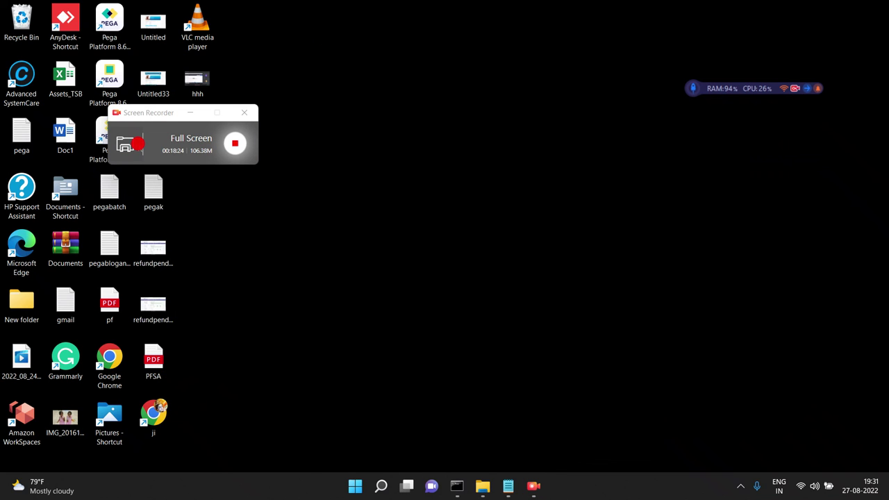
{"action": "left_click", "coordinate": [138, 144]}
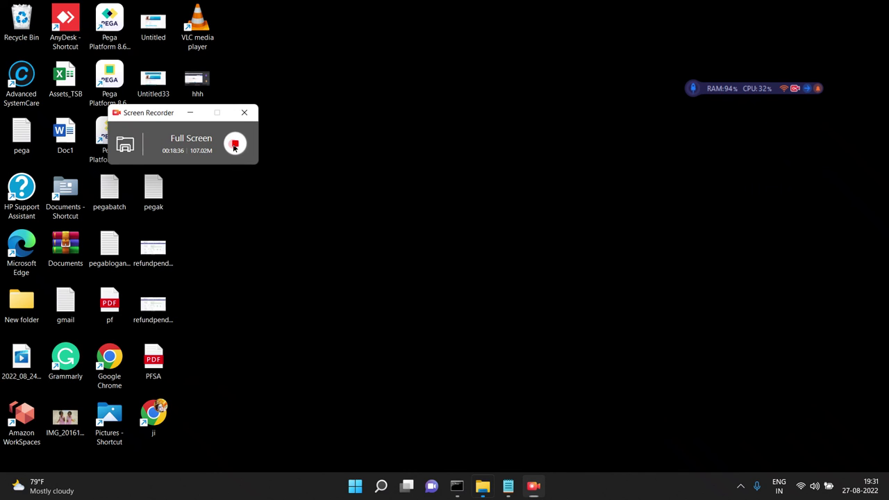
{"action": "left_click", "coordinate": [234, 144]}
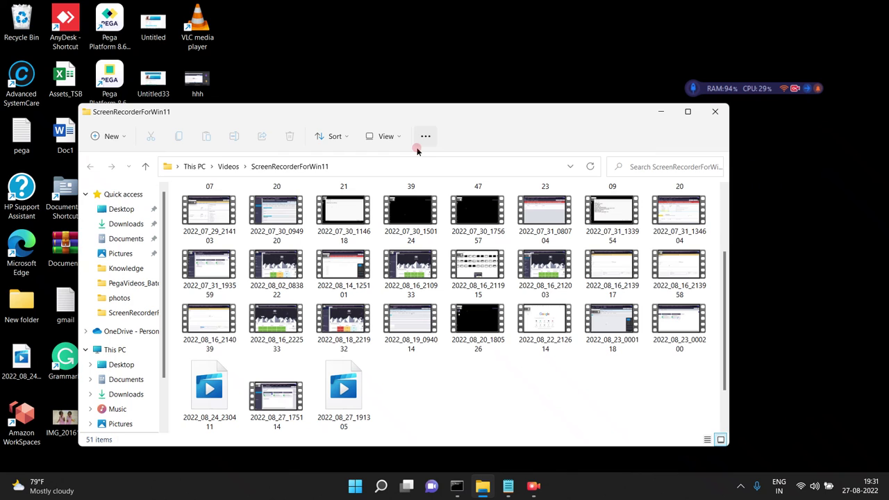